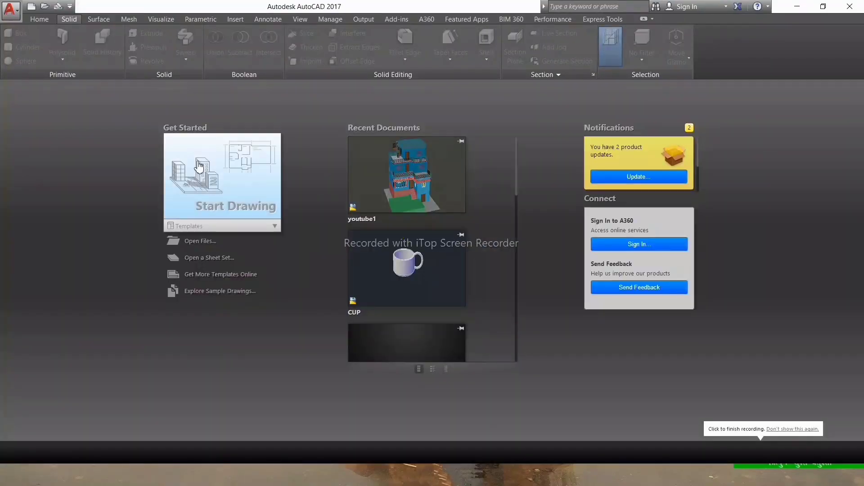
Start a new drawing and set Engineering length units with 0'-0.0" precision
left_click(233, 186)
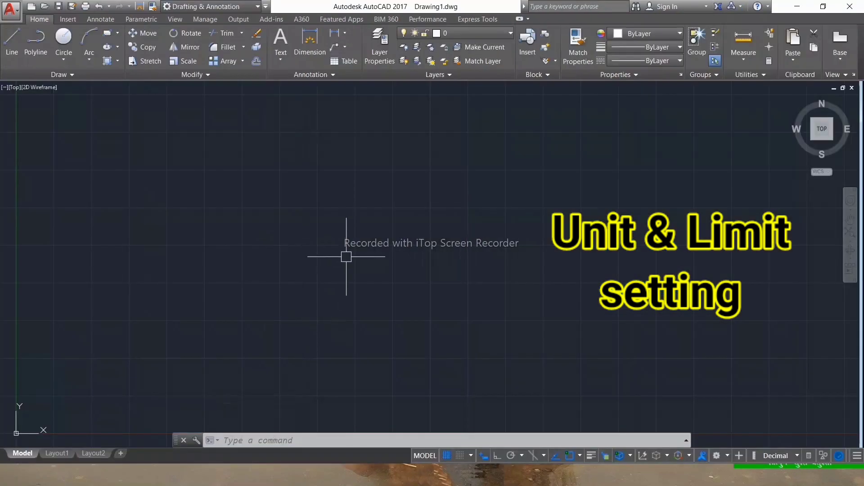
type("UN")
key("Return")
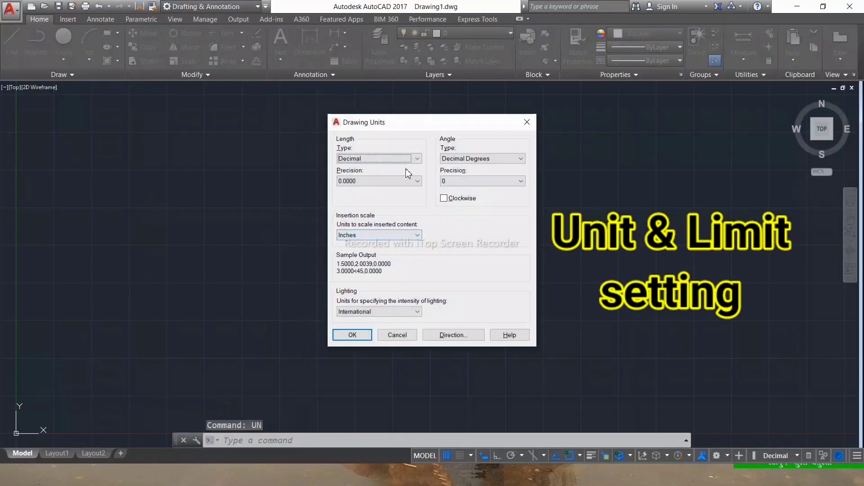
left_click(392, 159)
left_click(387, 182)
left_click(369, 197)
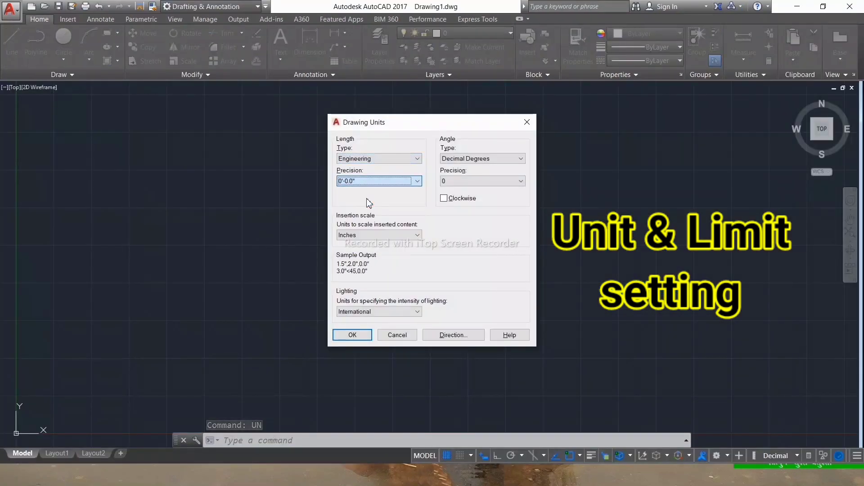
left_click(352, 335)
Set the drawing limits from 0,0 to 100,100 and zoom to show them all
type("limits")
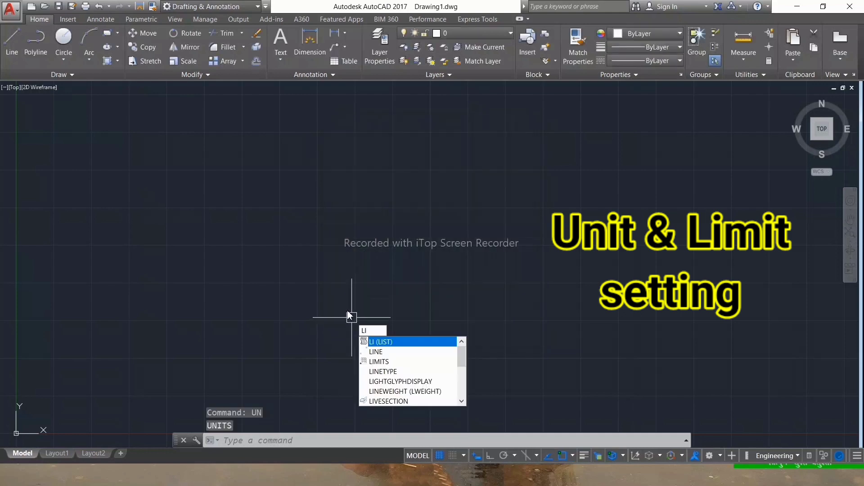
key("Return")
type("0,0")
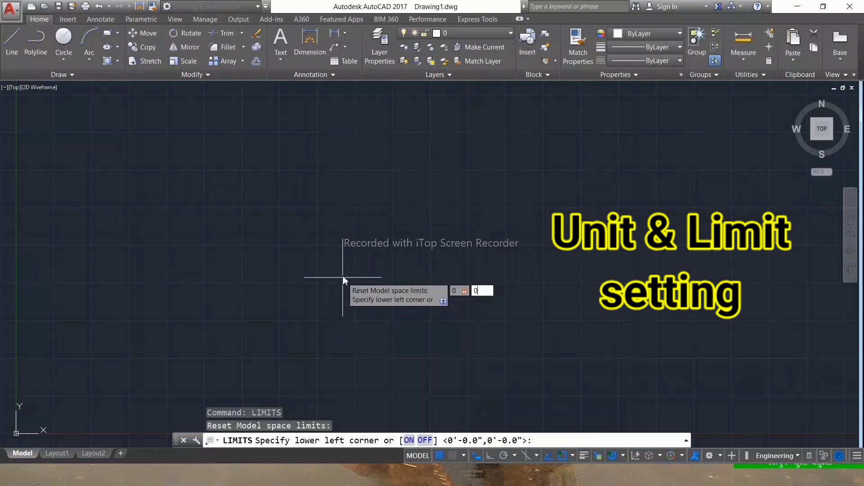
key("Return")
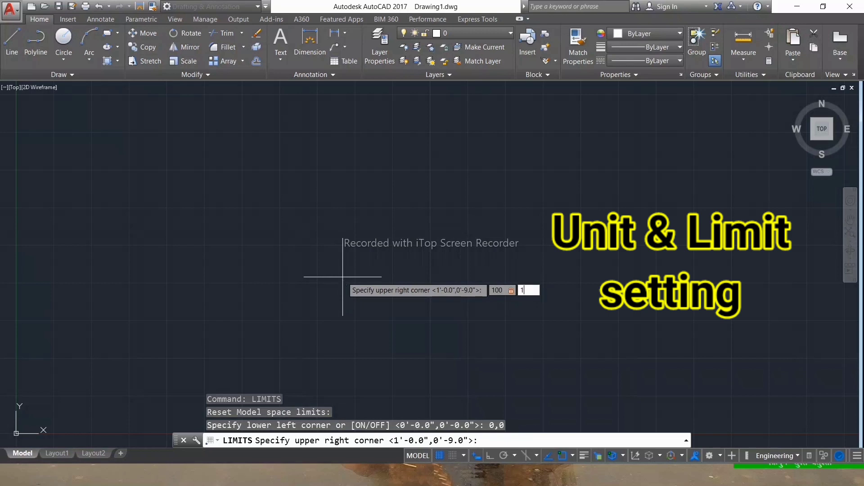
key("Return")
type("Z")
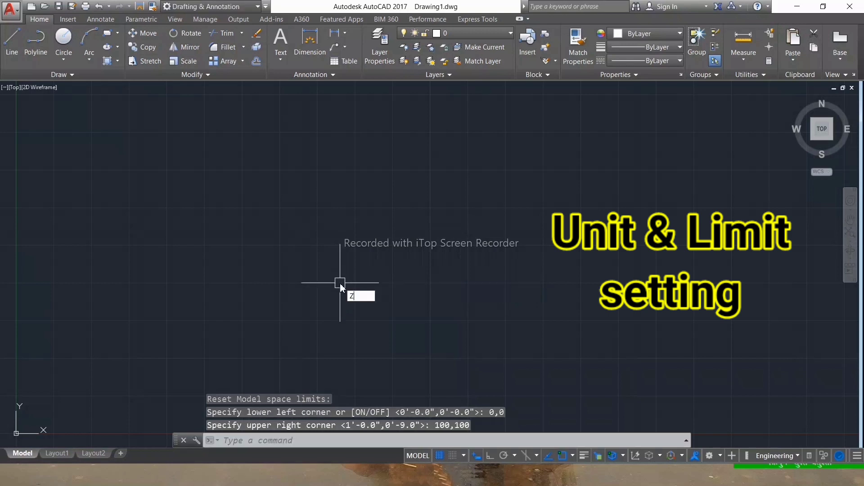
key("Return")
type("a")
key("Return")
key("Escape")
key("Escape")
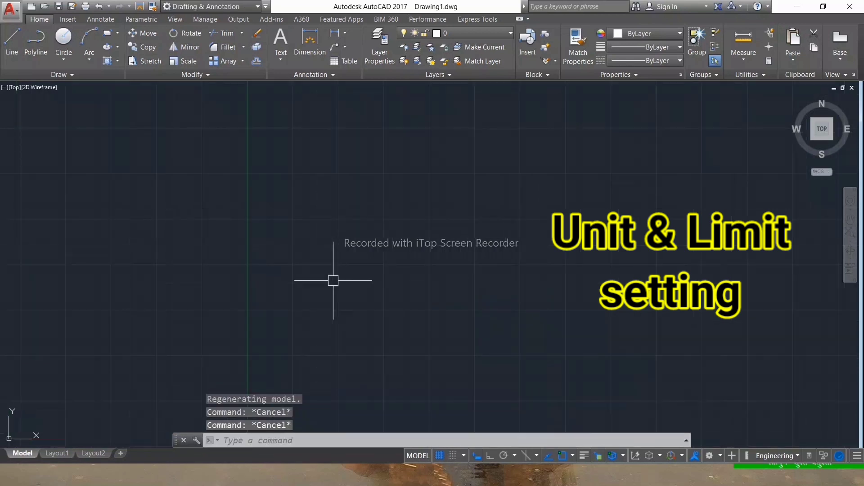
key("Escape")
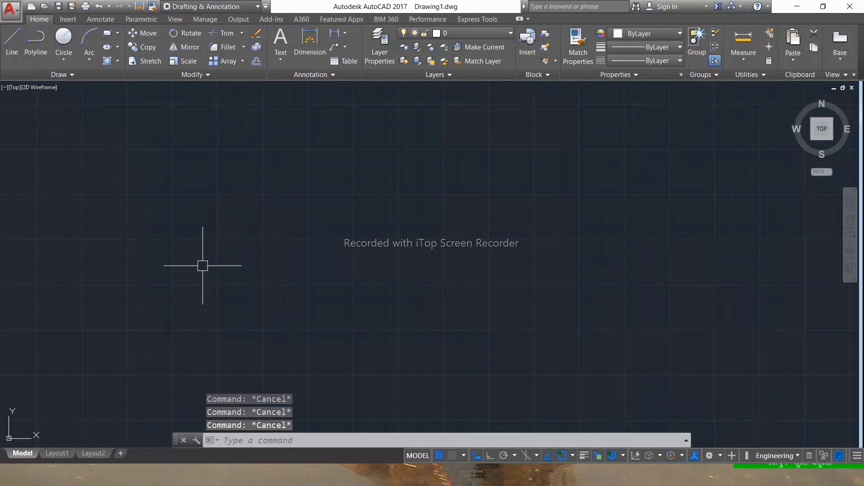
type("c")
Draw a radius-2 circle and a concentric radius-2.2 circle on the same centre
key("Return")
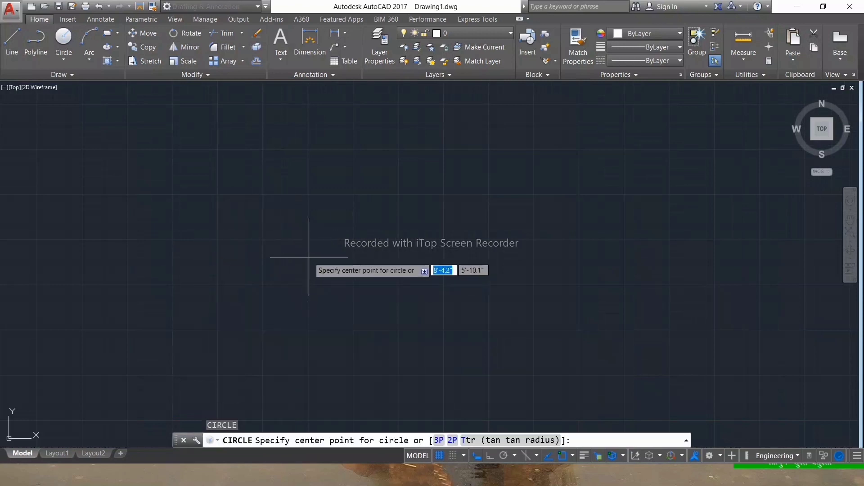
left_click(339, 244)
type("2")
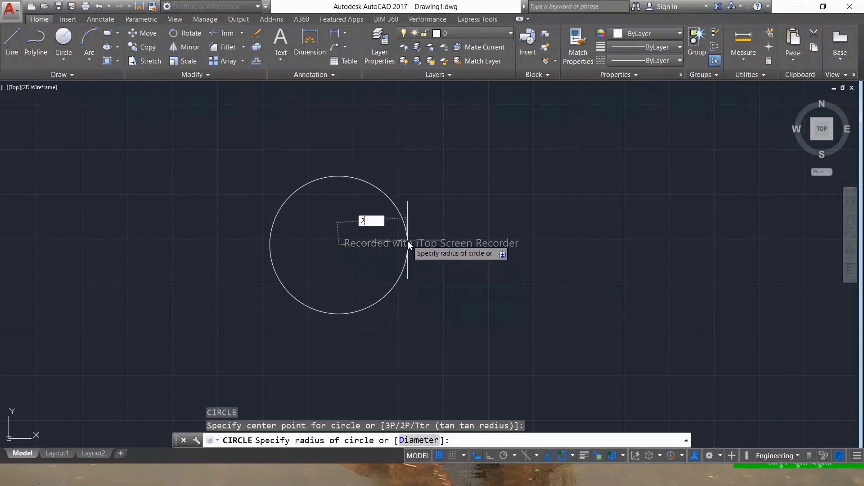
key("Return")
scroll(387, 237, "up", 10)
key("Escape")
key("Escape")
key("Return")
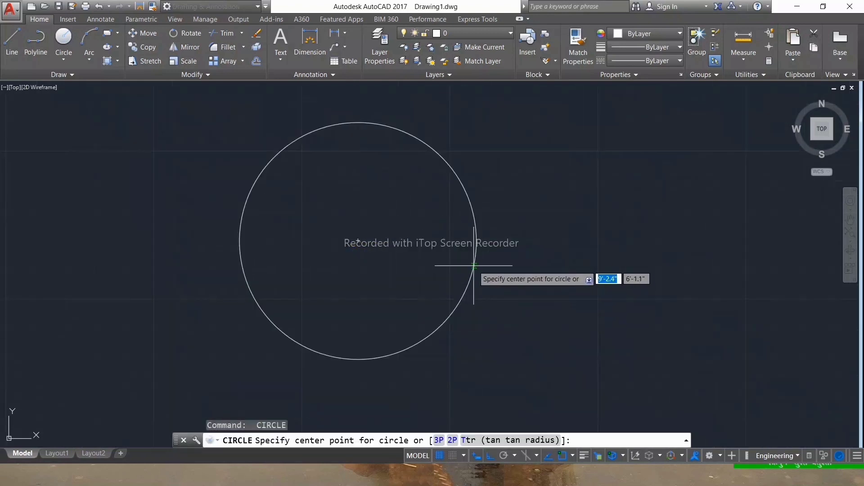
left_click(358, 241)
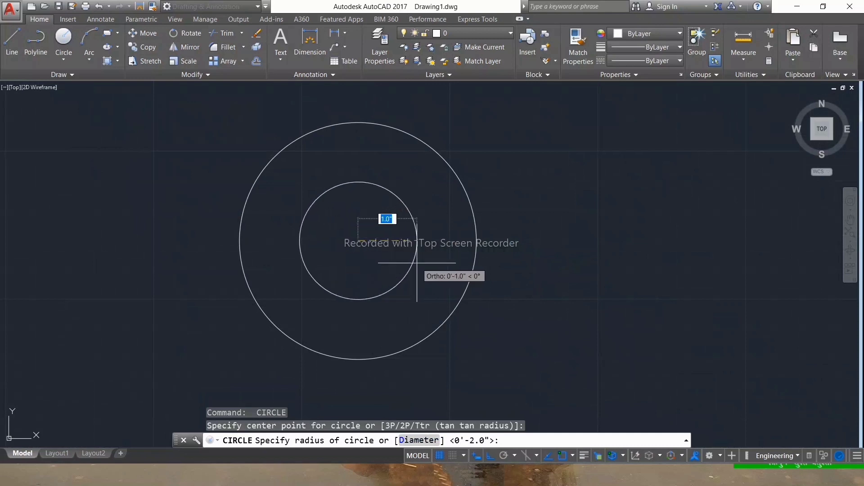
type("2.2")
key("Return")
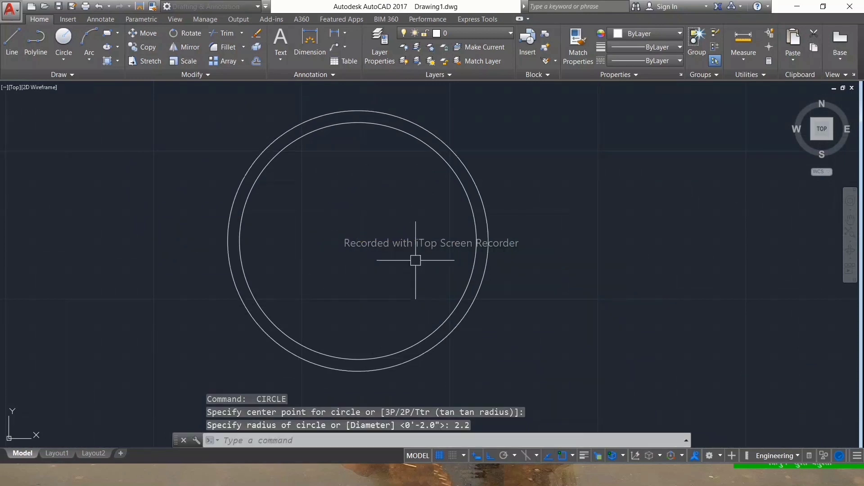
Add a third concentric circle of radius 2.5
key("Return")
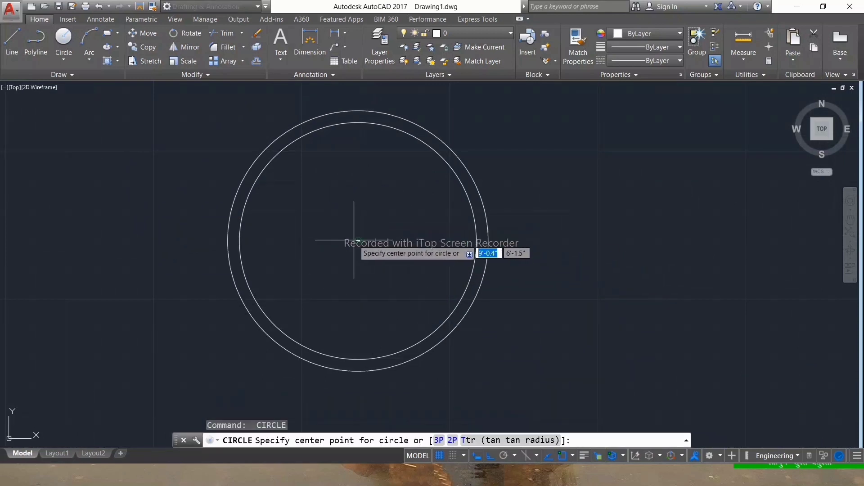
left_click(359, 240)
type("2.5")
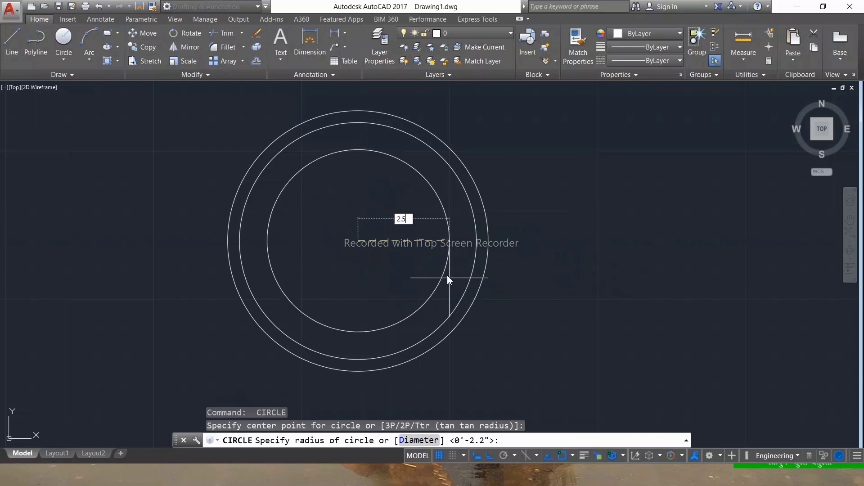
key("Return")
key("Escape")
key("Escape")
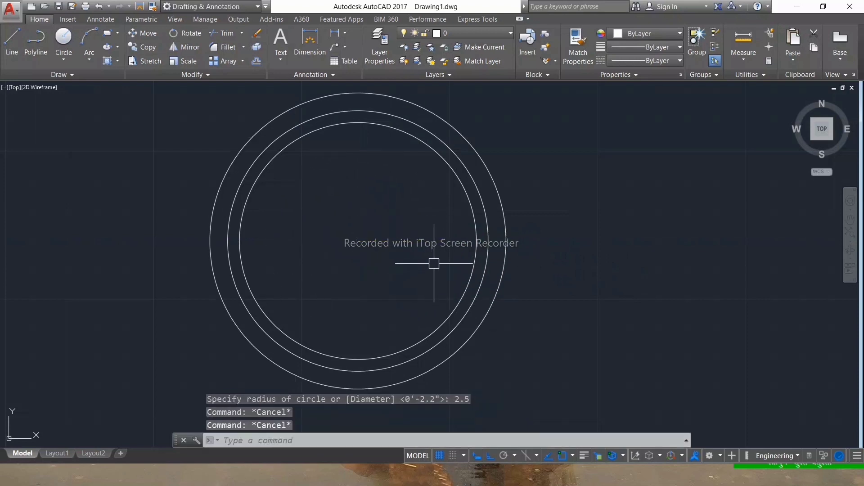
key("Escape")
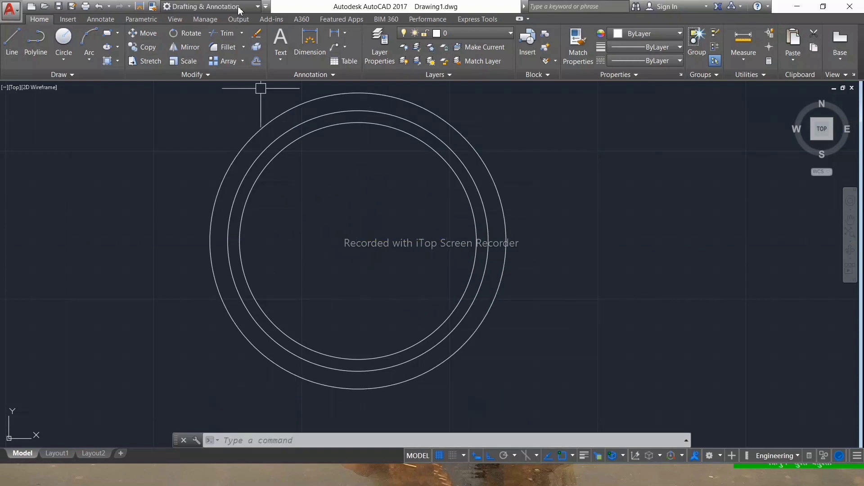
Switch to the 3D Modeling workspace and a SW Isometric view
left_click(234, 7)
left_click(231, 45)
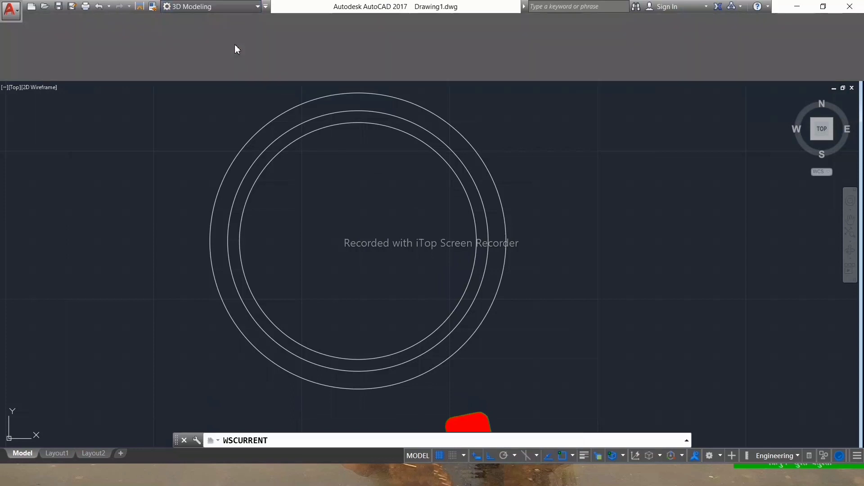
left_click(813, 142)
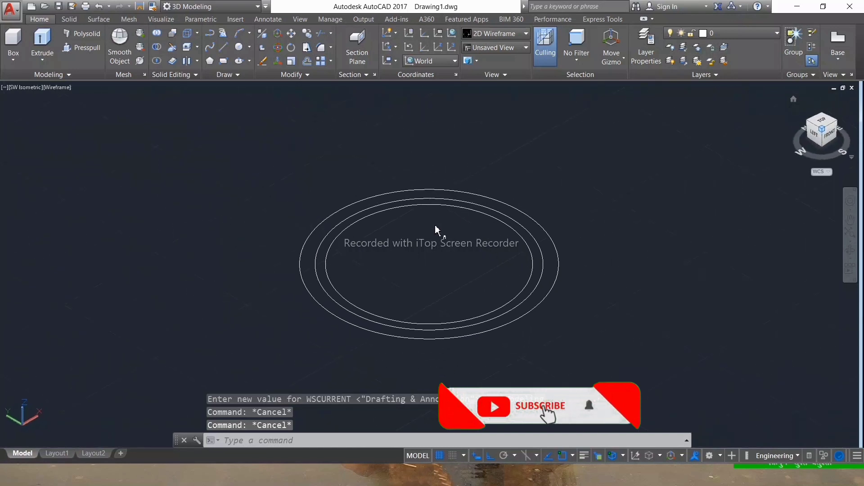
scroll(435, 256, "up", 3)
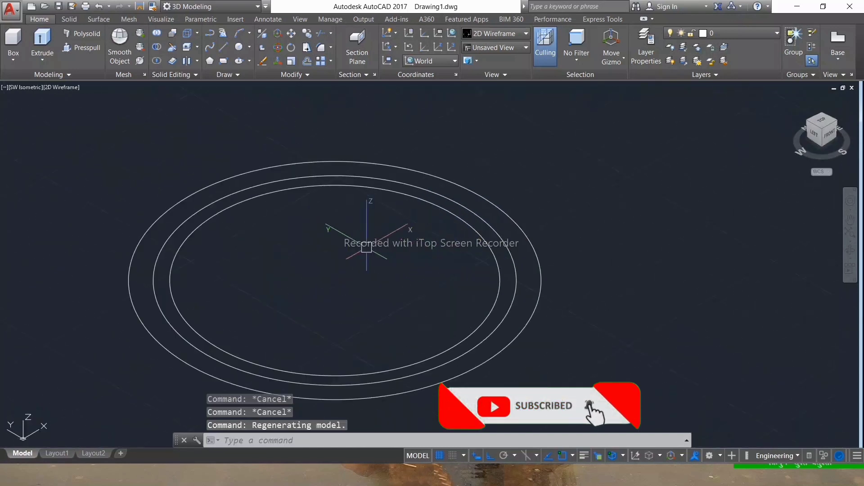
scroll(434, 193, "down", 3)
key("Escape")
key("Escape")
key("Escape")
scroll(418, 331, "up", 2)
Grip-stretch the radius-2 circle's centre 0.5 units up along Z
left_click(419, 330)
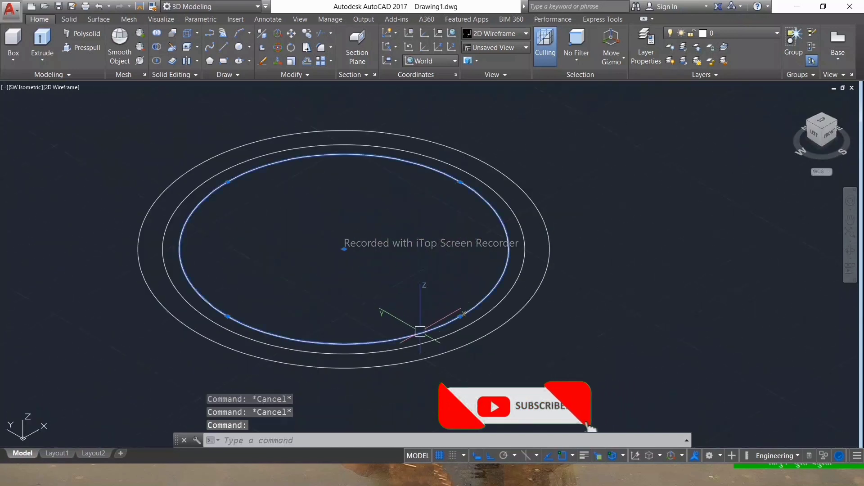
left_click(344, 249)
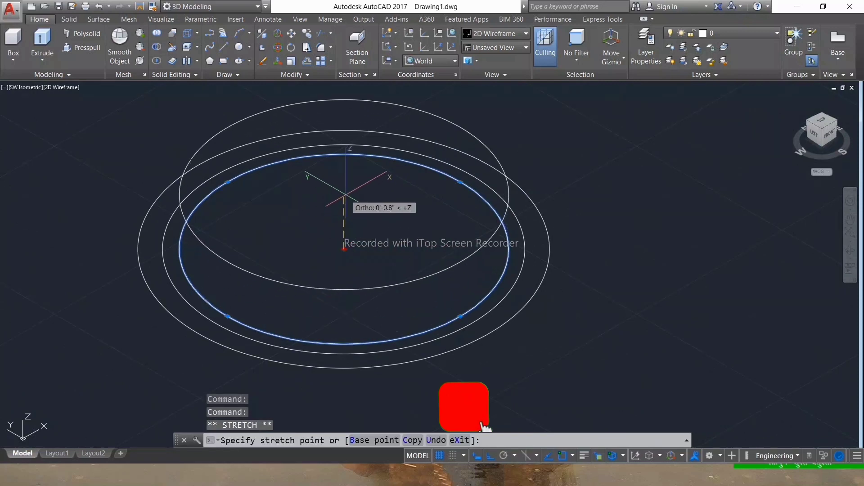
type("0.5")
key("Return")
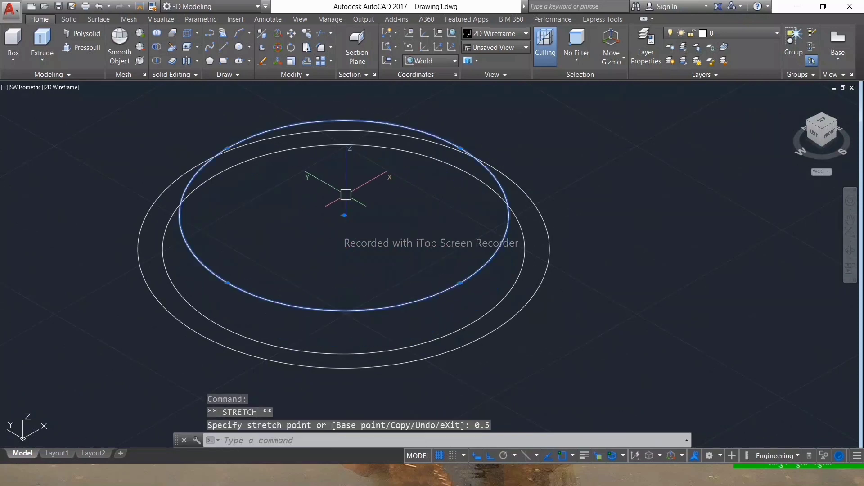
key("Escape")
left_click(391, 346)
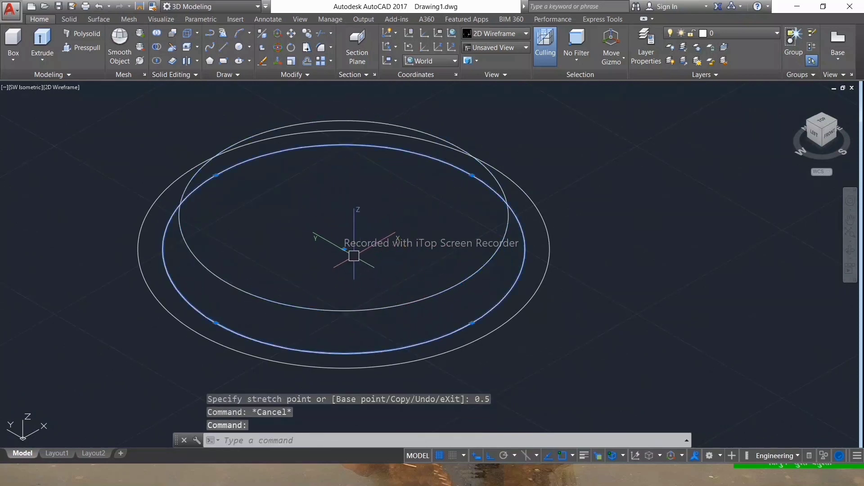
Copy the selected circle 1.2 units up along Z
type("Co")
key("Return")
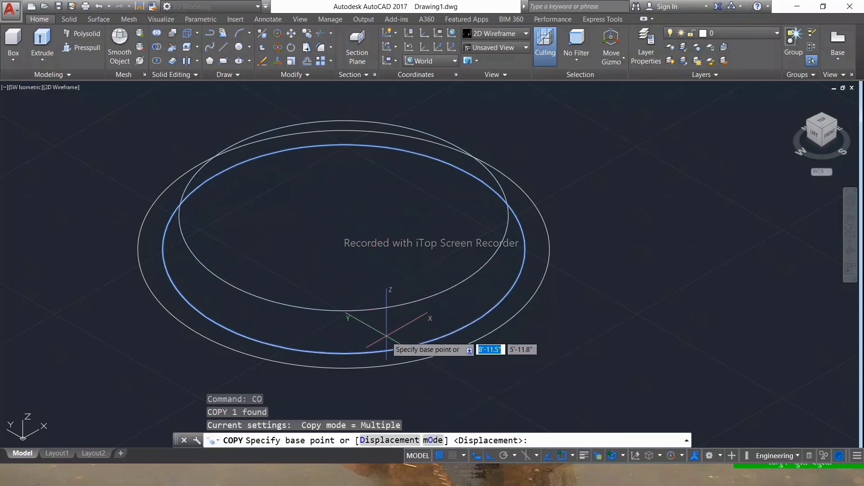
left_click(343, 248)
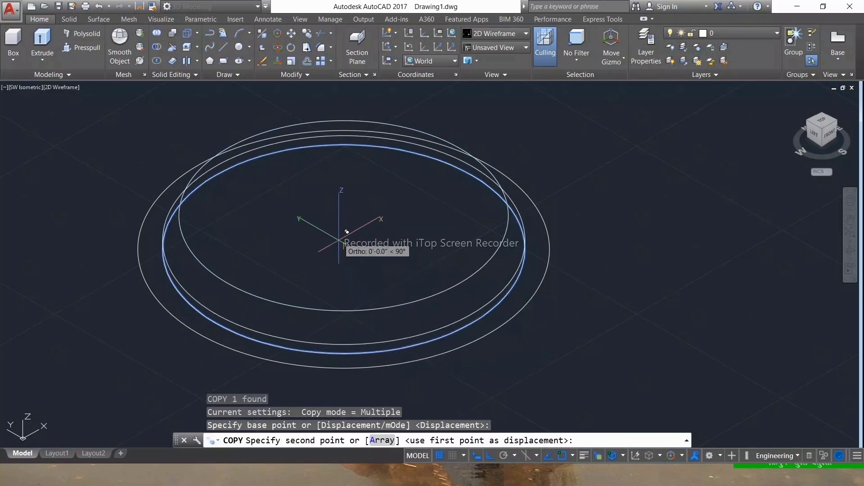
type("1.2")
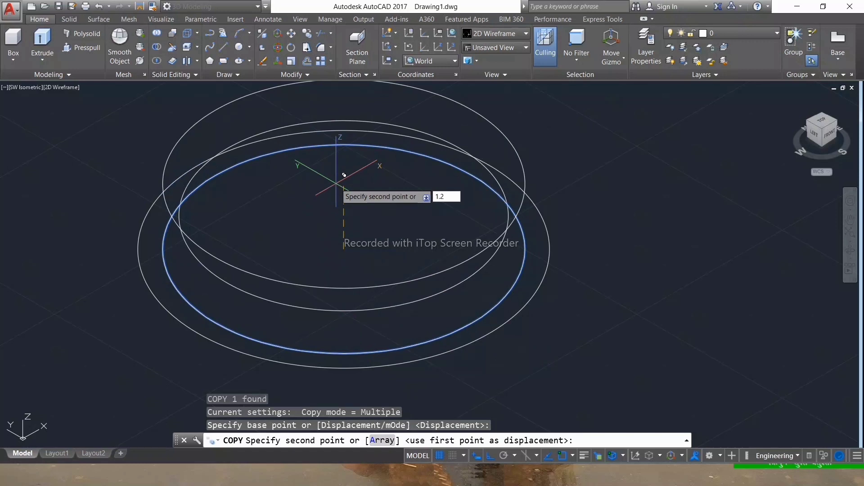
key("Return")
scroll(365, 288, "down", 2)
scroll(360, 279, "down", 1)
key("Escape")
key("Escape")
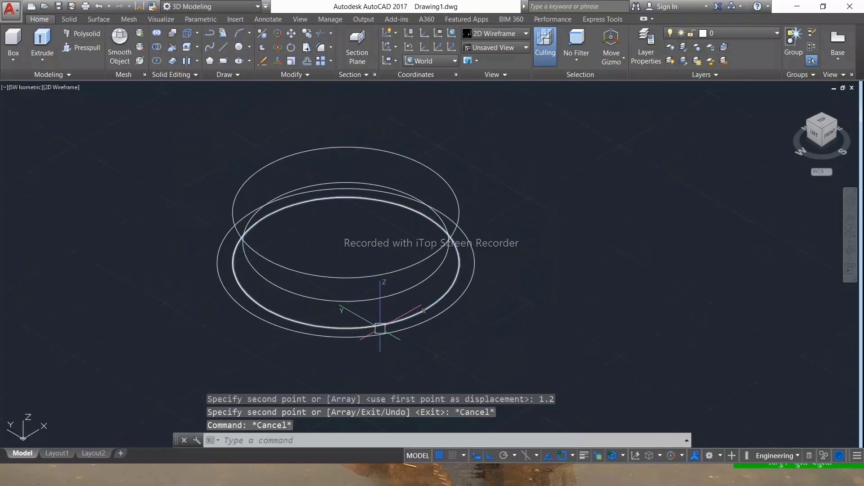
scroll(380, 328, "up", 1)
Raise the large lower circle 2.5 units up by its centre grip
left_click(382, 339)
scroll(382, 338, "down", 3)
scroll(358, 298, "up", 2)
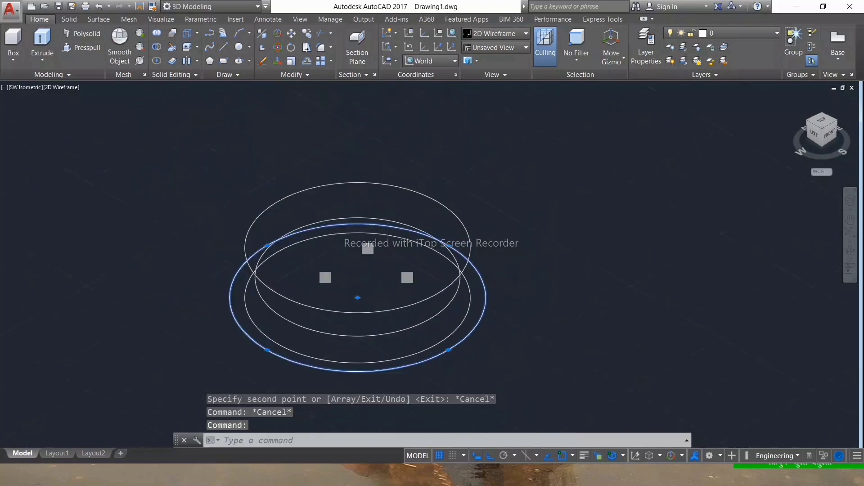
scroll(357, 297, "up", 2)
left_click(355, 298)
type("2.5")
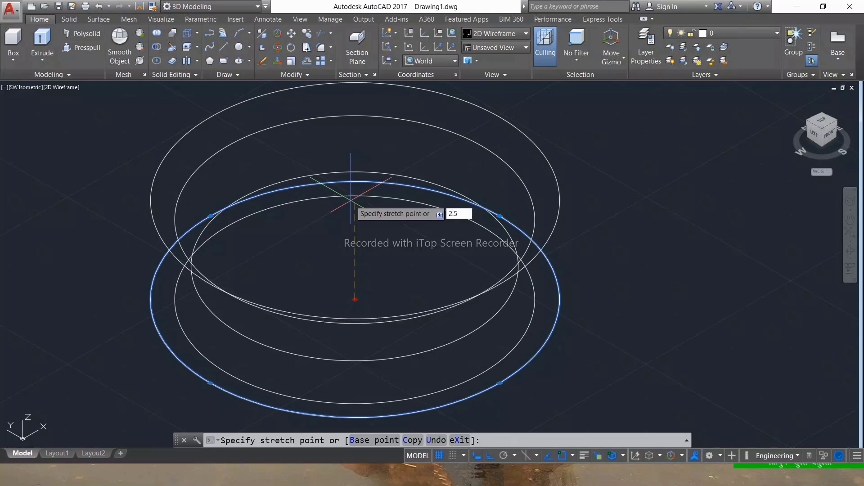
key("Return")
scroll(373, 264, "down", 2)
key("Escape")
type("co")
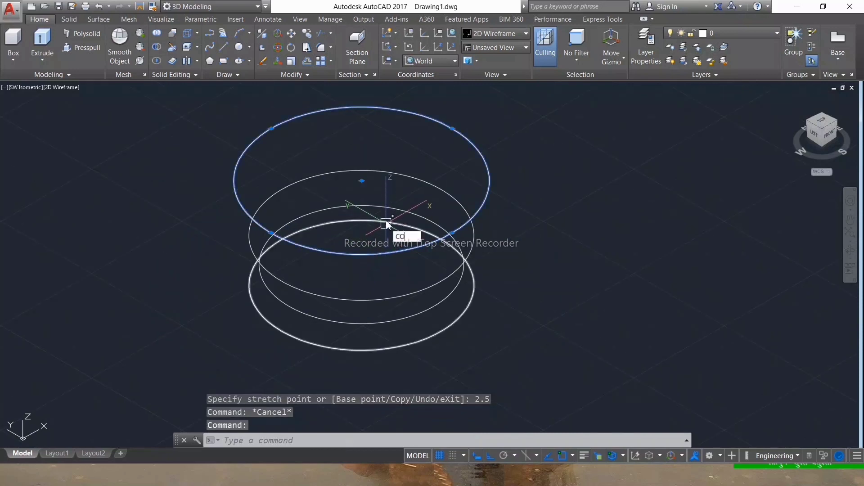
Copy the top circle 1.5 units higher, giving five stacked circles
key("Return")
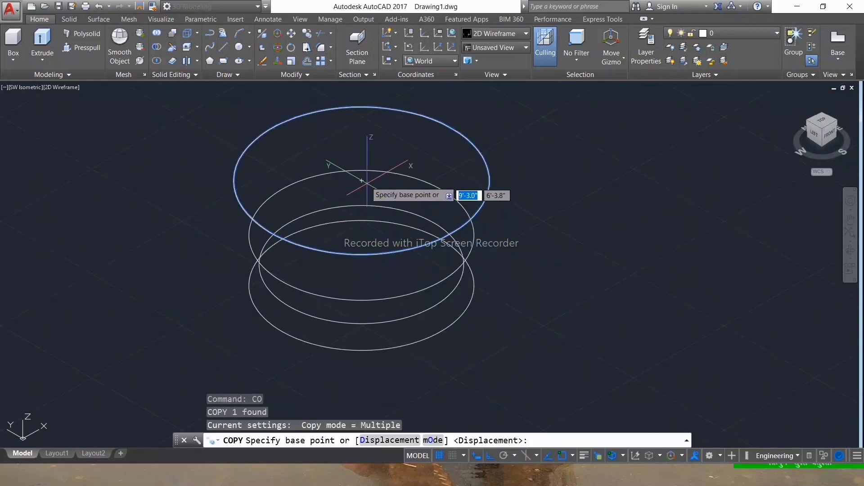
left_click(361, 180)
type("1.5")
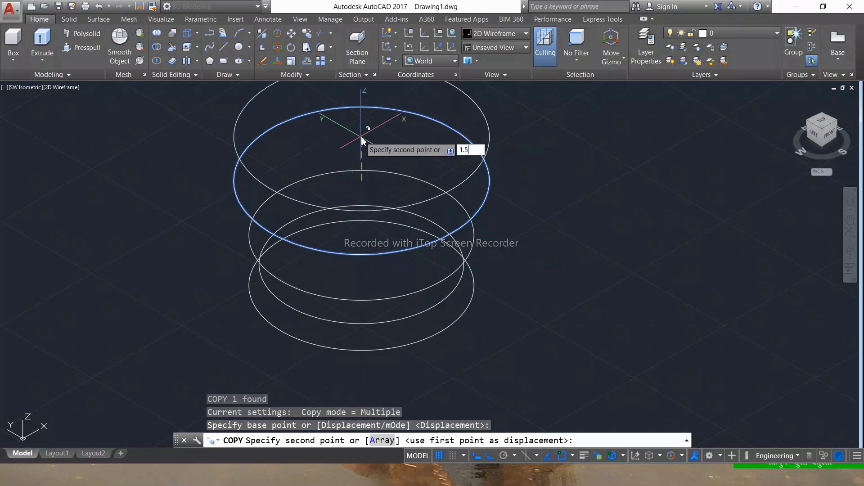
key("Return")
key("Escape")
key("Escape")
scroll(386, 198, "down", 2)
scroll(315, 191, "up", 2)
key("Escape")
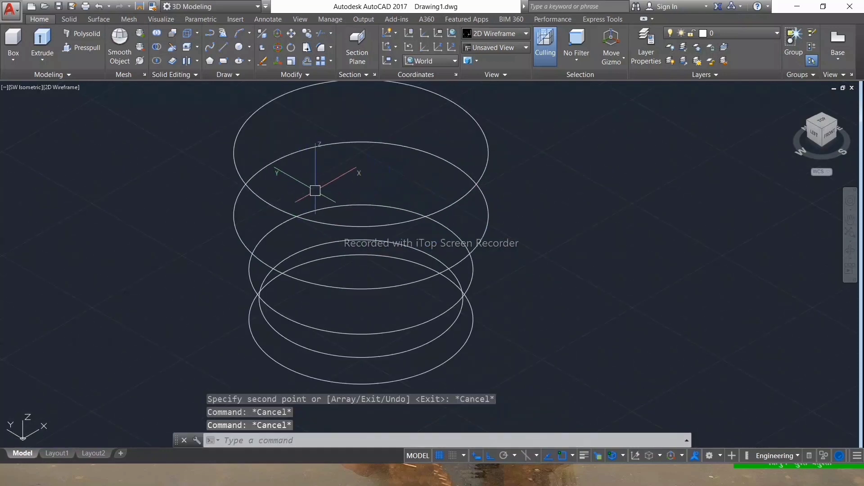
scroll(315, 190, "down", 1)
scroll(343, 170, "up", 1)
type("L")
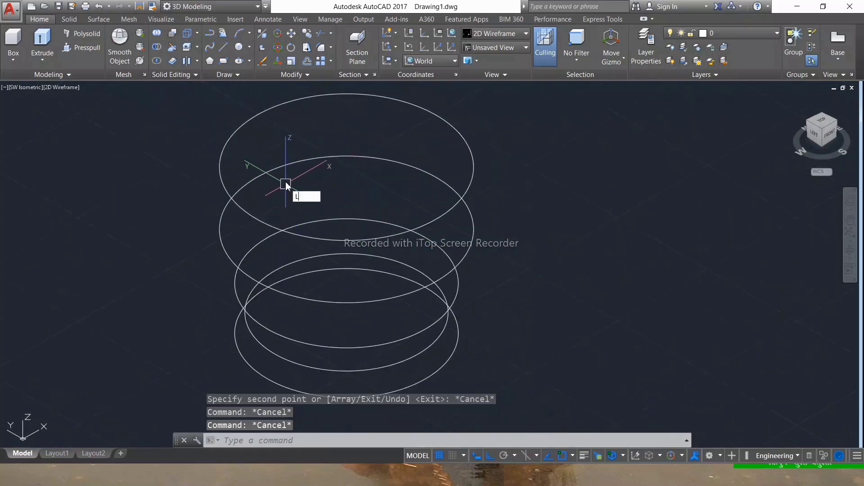
Loft the five stacked circles, picked bottom to top, as cross sections only
type("OFT")
key("Return")
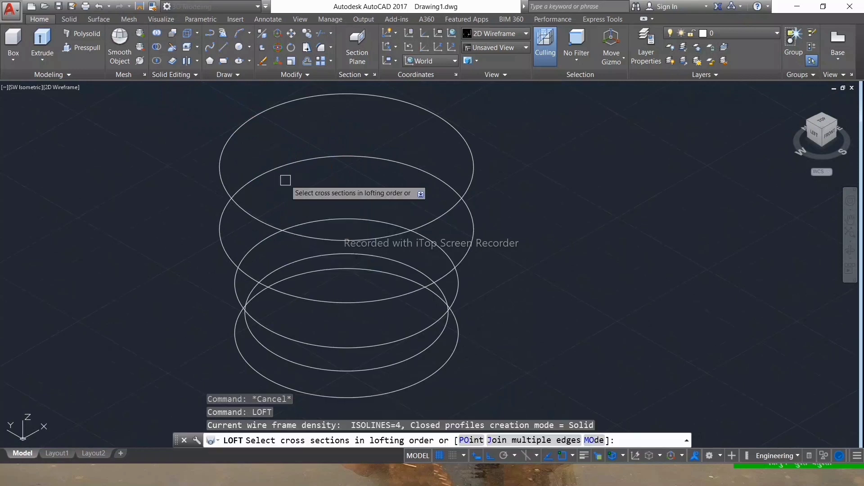
left_click(389, 391)
left_click(395, 363)
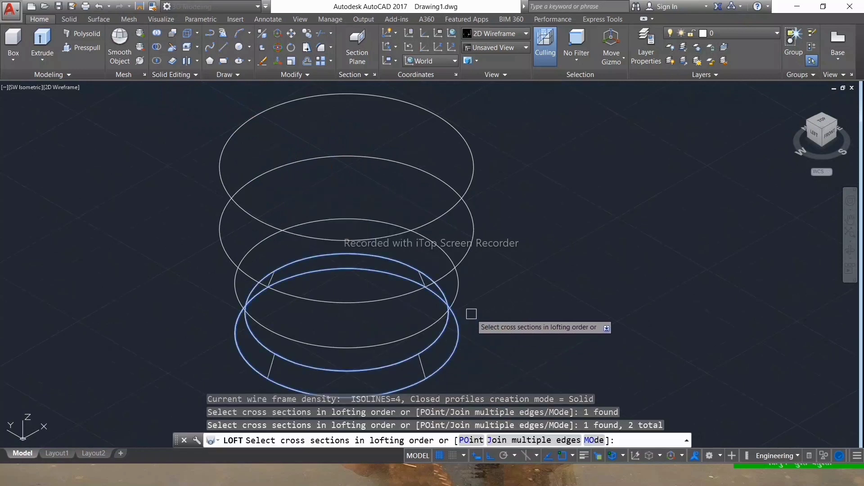
left_click(459, 292)
left_click(460, 260)
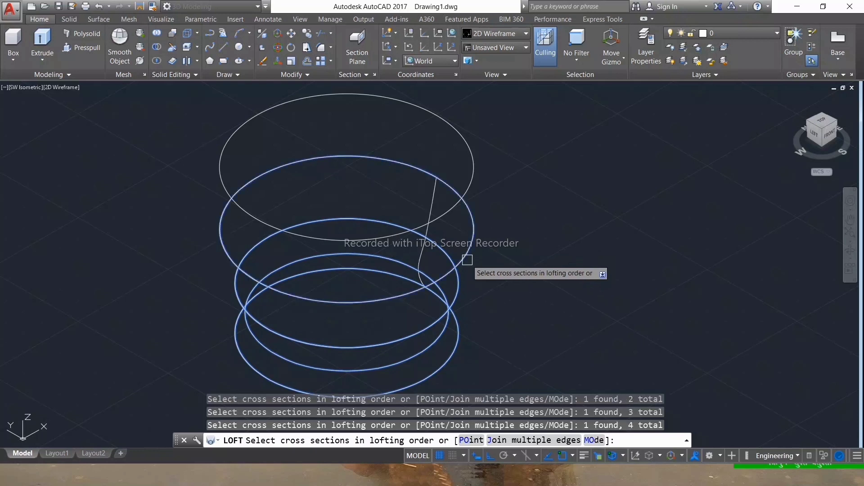
left_click(472, 164)
key("Return")
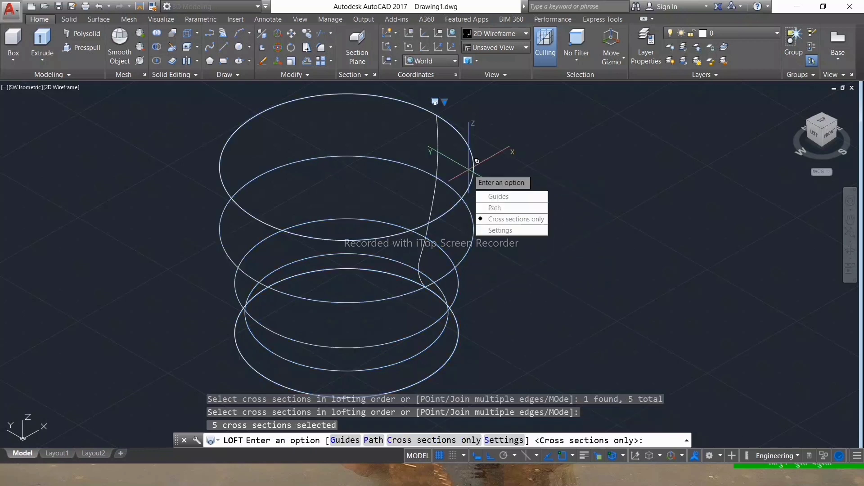
key("Return")
Set the viewport visual style to Conceptual
left_click(66, 91)
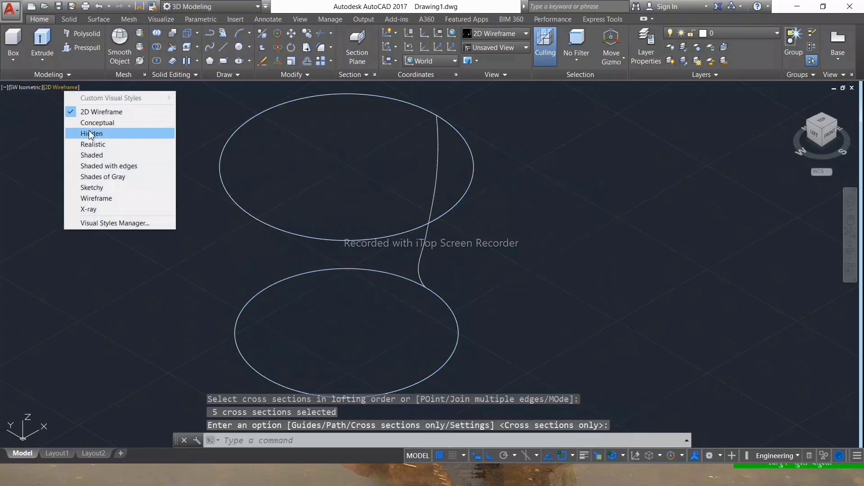
left_click(86, 123)
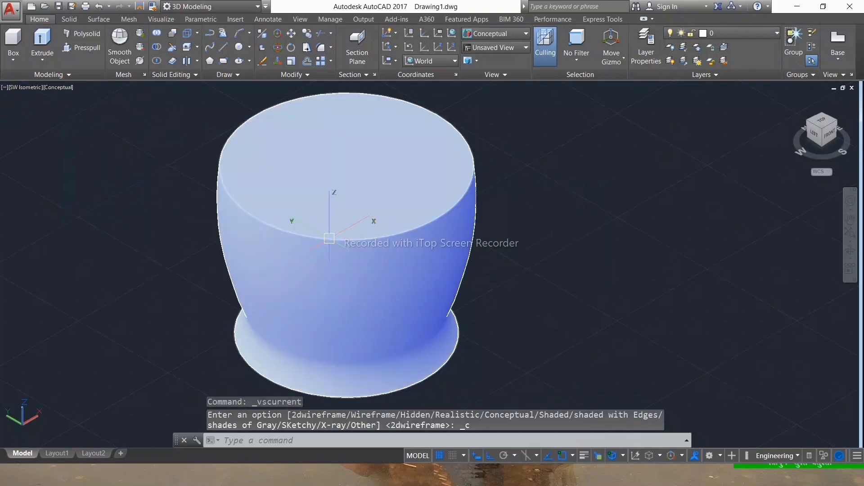
key("Escape")
key("Escape")
key("Escape")
left_click(72, 20)
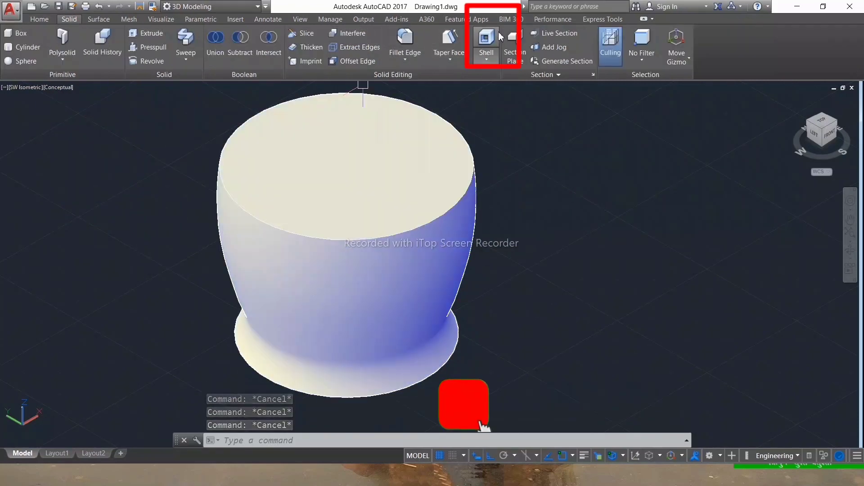
Shell the lofted solid with its top face removed, leaving a 0.1 wall
left_click(486, 39)
left_click(376, 252)
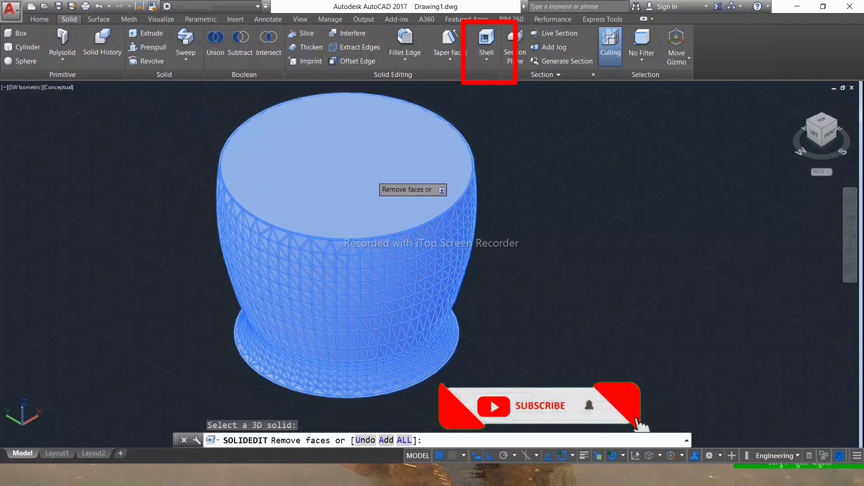
left_click(372, 176)
key("Return")
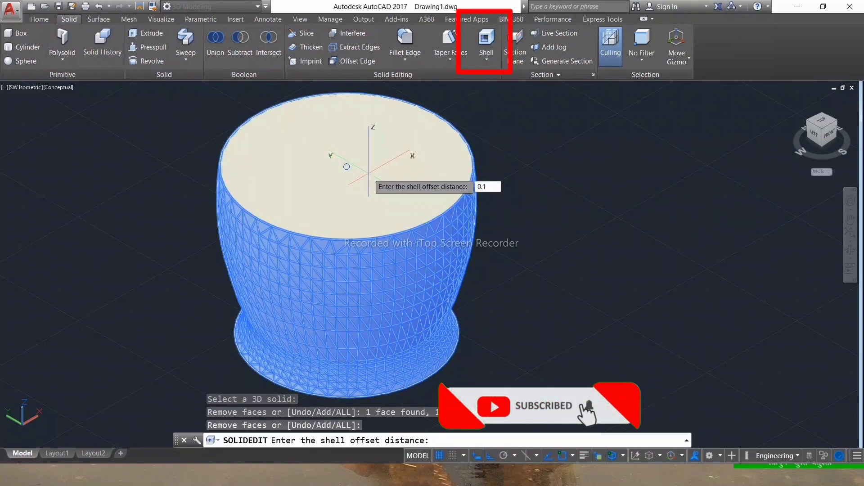
type("2")
key("Return")
key("Return")
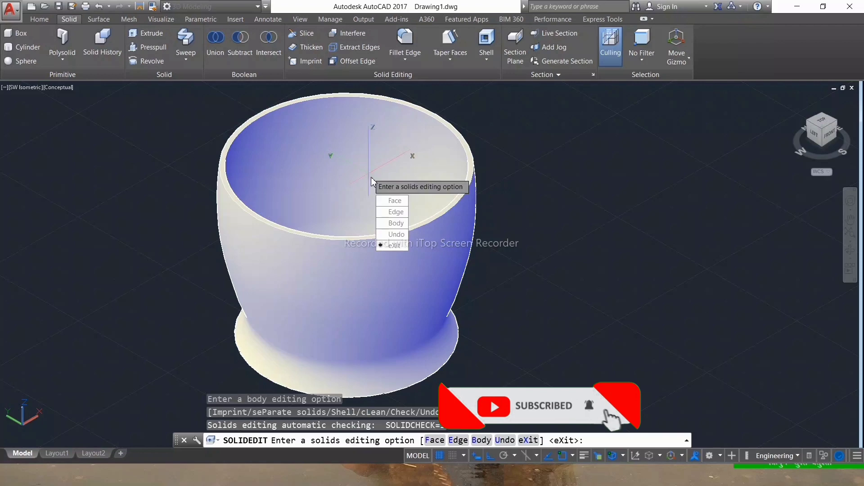
key("Return")
Orbit the cup and settle on the straight Front view
scroll(376, 206, "down", 2)
middle_click_drag(376, 206, 350, 235, "shift")
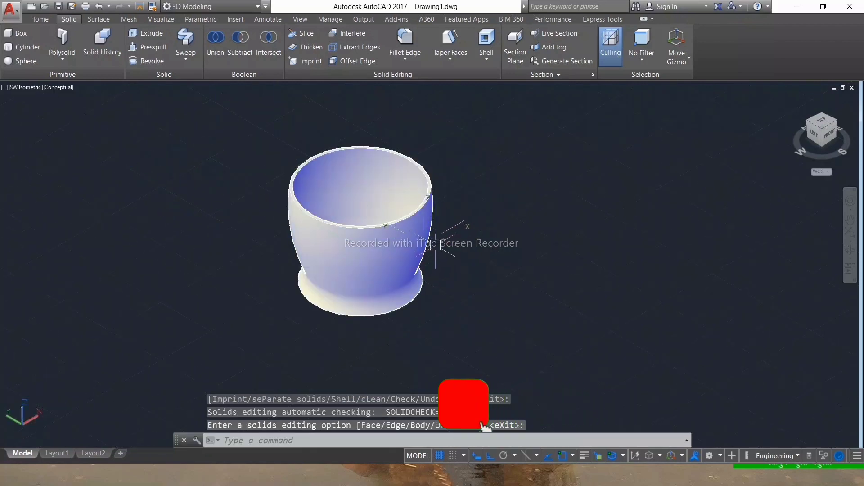
left_click(830, 134)
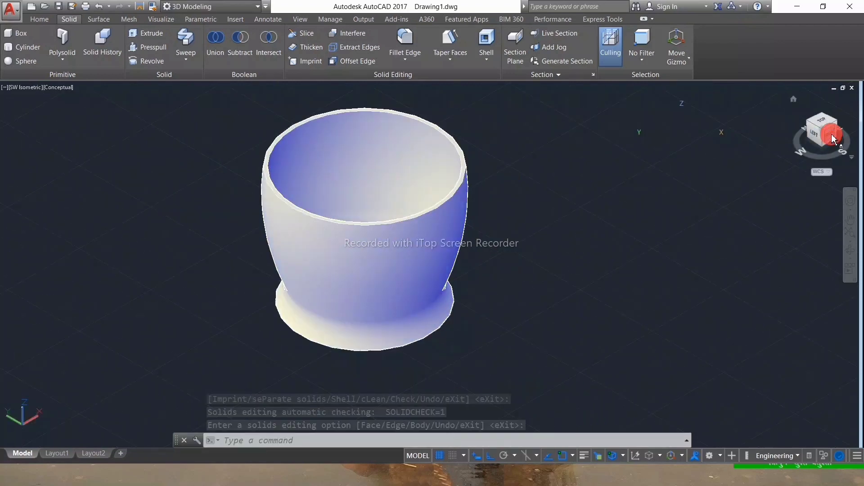
left_click(831, 138)
scroll(550, 202, "up", 2)
scroll(521, 188, "down", 2)
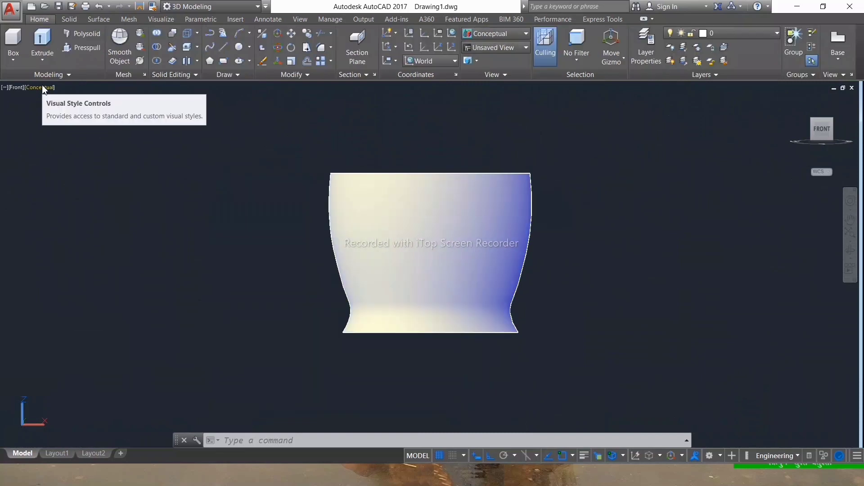
Switch to 2D Wireframe and align the UCS with the Front view
left_click(40, 87)
left_click(66, 112)
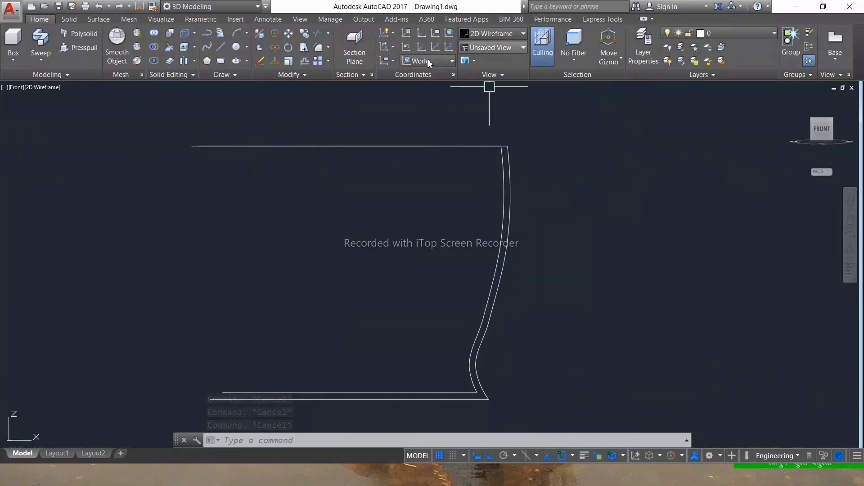
left_click(428, 61)
left_click(427, 140)
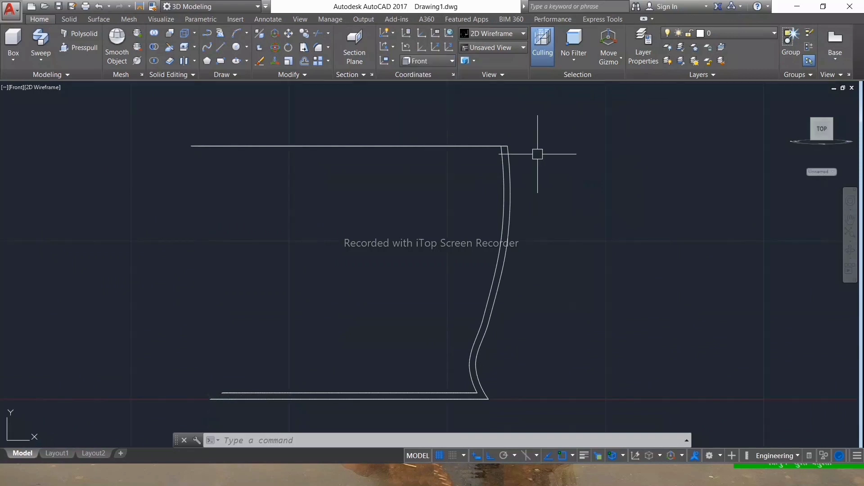
Draw a 1.2-unit horizontal line outward from the cup's outer wall
type("l")
key("Return")
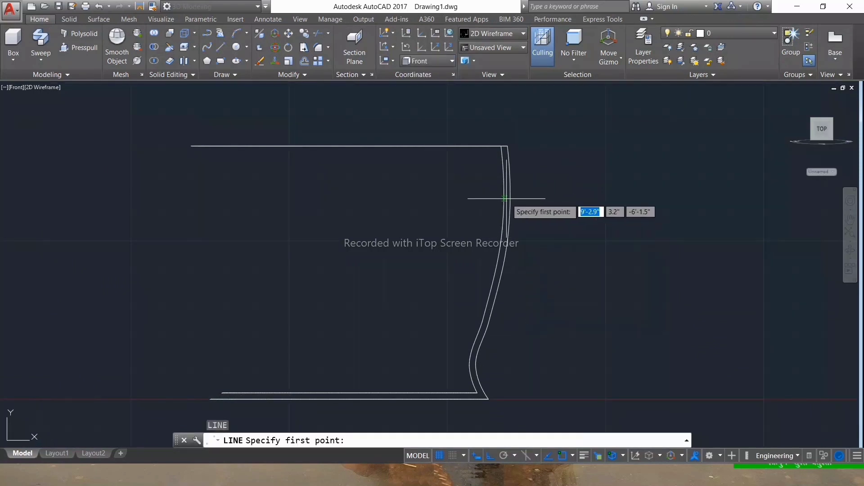
left_click(511, 198)
type("1.2")
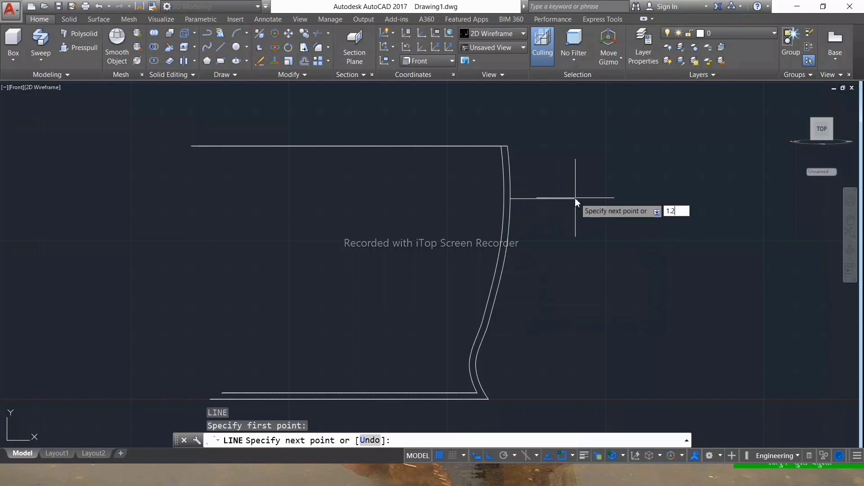
key("Return")
key("Escape")
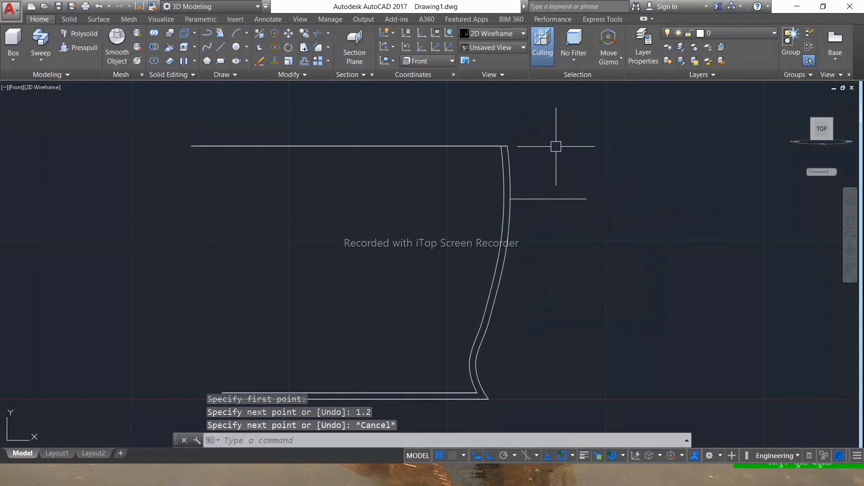
type("ARC")
Draw a 3-point arc from the line's end to the lower wall, then select both
key("Return")
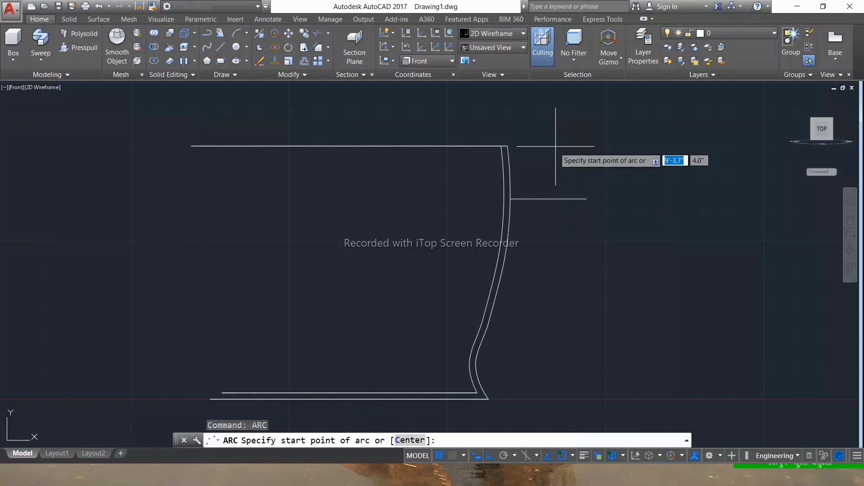
left_click(588, 197)
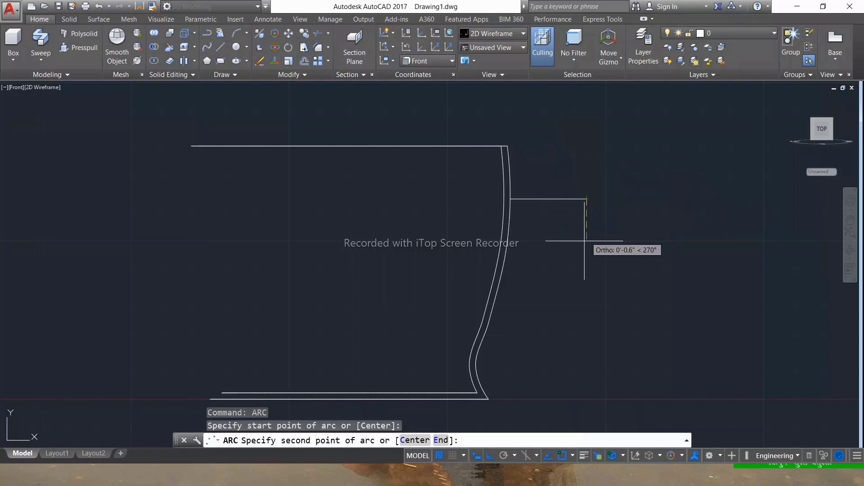
left_click(584, 297)
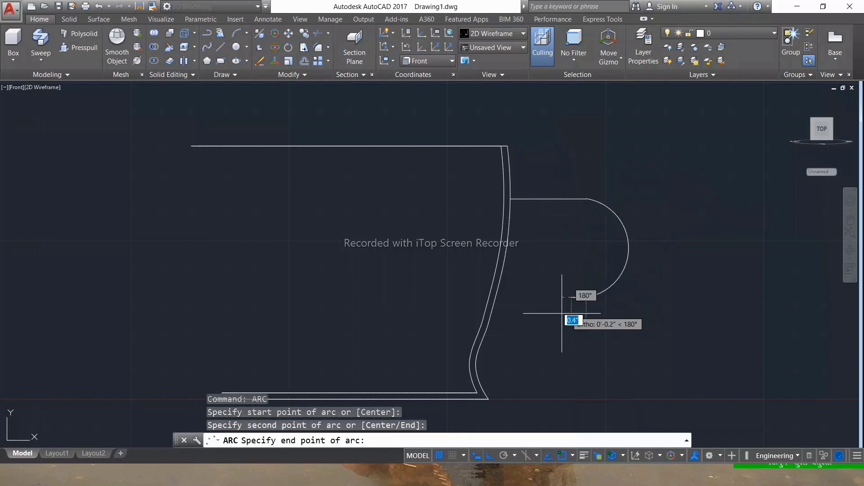
left_click(481, 346)
key("Escape")
key("Escape")
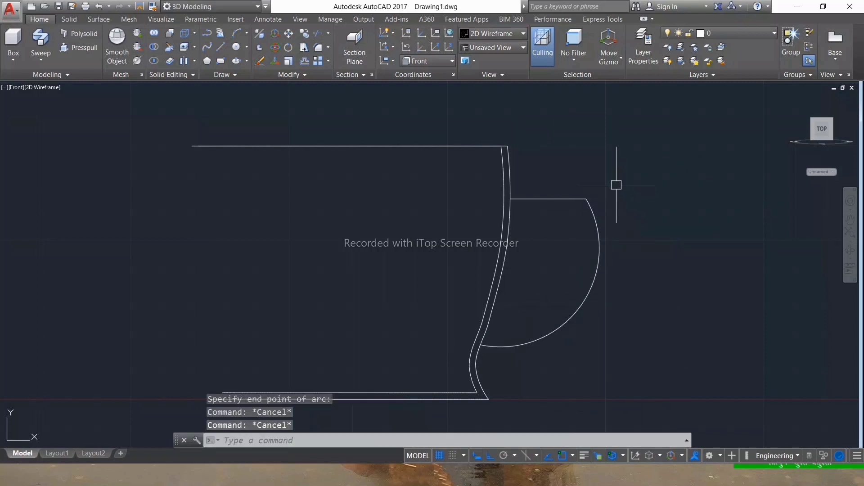
left_click(617, 176)
left_click(559, 268)
type("J")
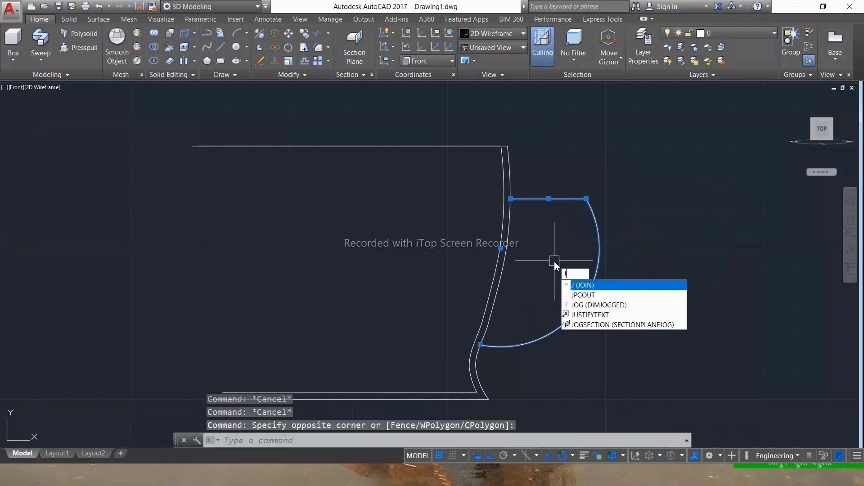
Join the line and arc, then draw a 0.2-radius profile circle beside the handle
key("Return")
type("c")
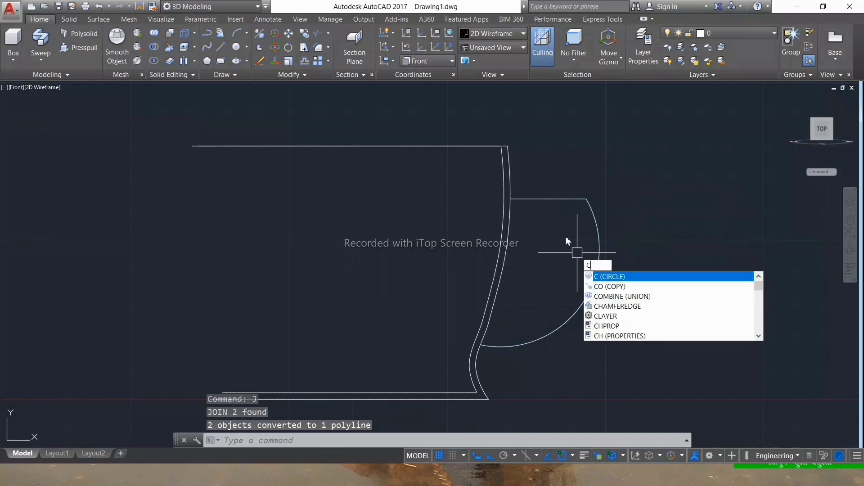
key("Return")
left_click(628, 273)
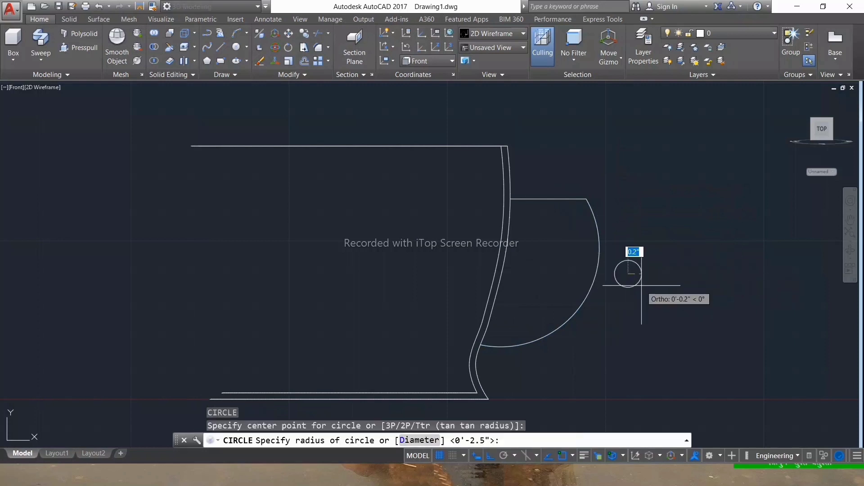
key("Return")
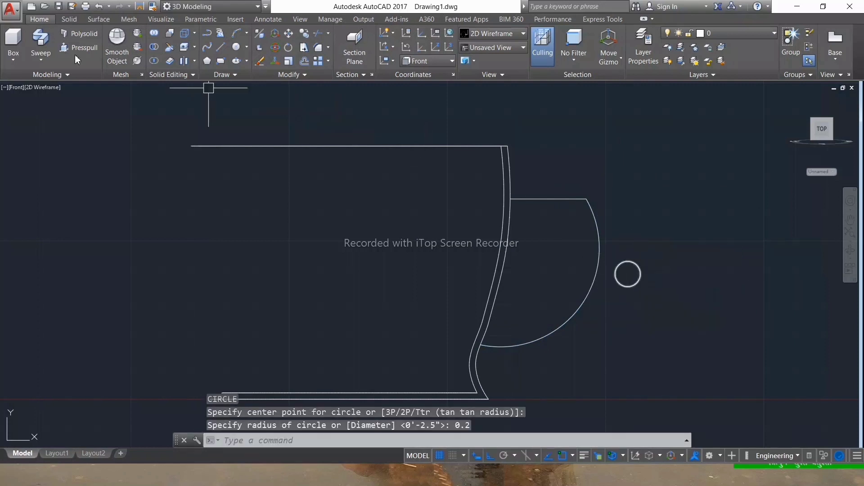
Sweep the 0.2 circle along the joined line-and-arc path into a solid handle
left_click(45, 53)
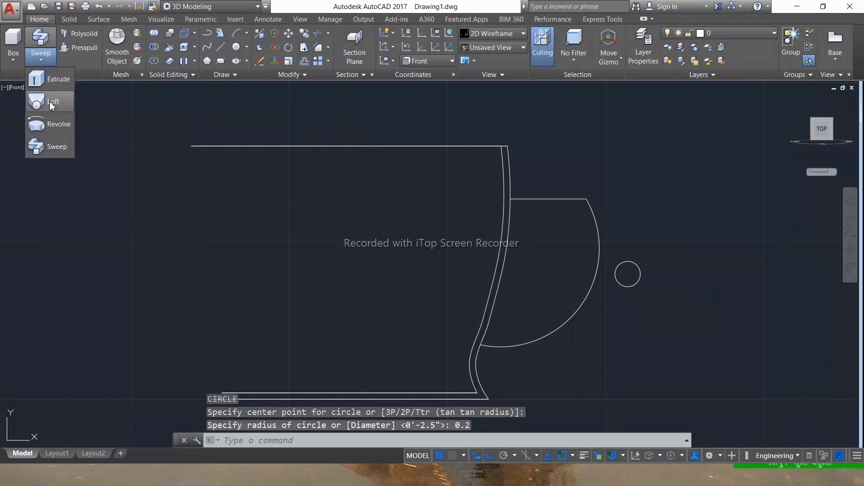
left_click(52, 149)
left_click(619, 281)
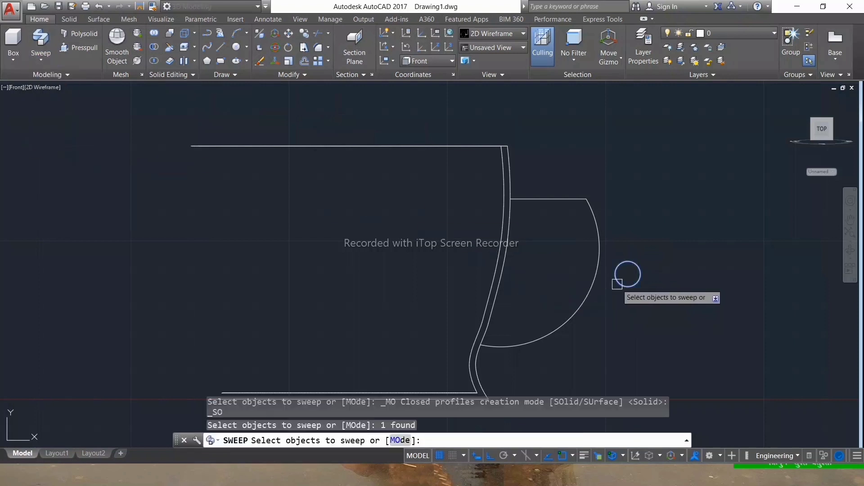
key("Return")
left_click(587, 280)
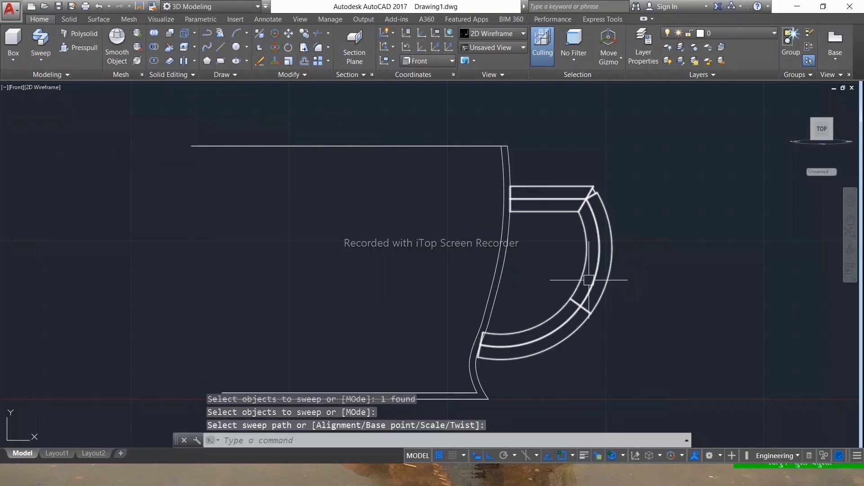
key("Return")
key("Escape")
key("Escape")
key("Escape")
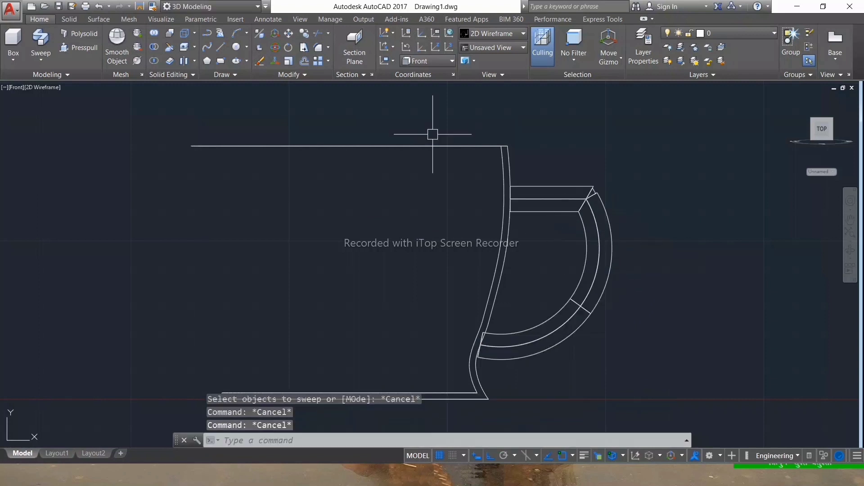
left_click(433, 63)
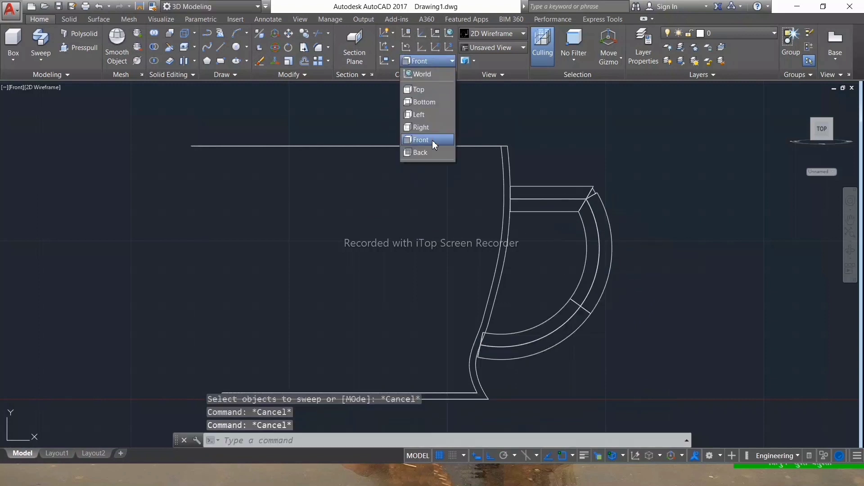
Set the UCS to Top and shade the model in Conceptual style
left_click(433, 92)
left_click(47, 87)
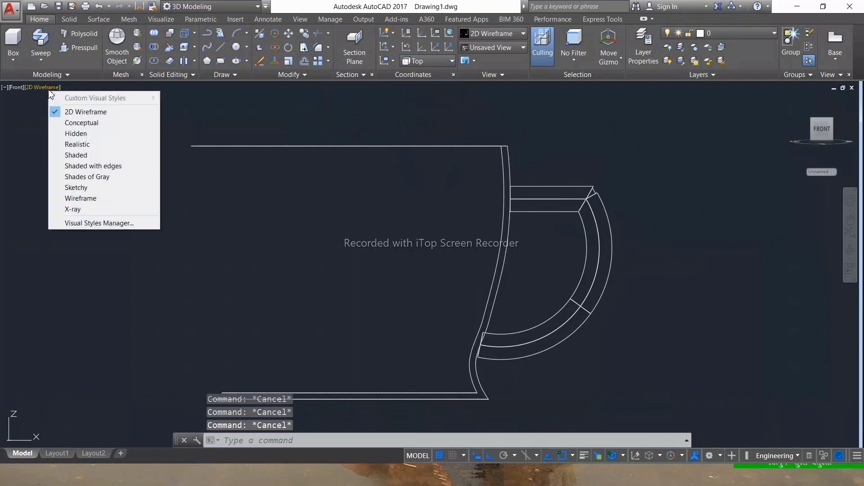
left_click(93, 120)
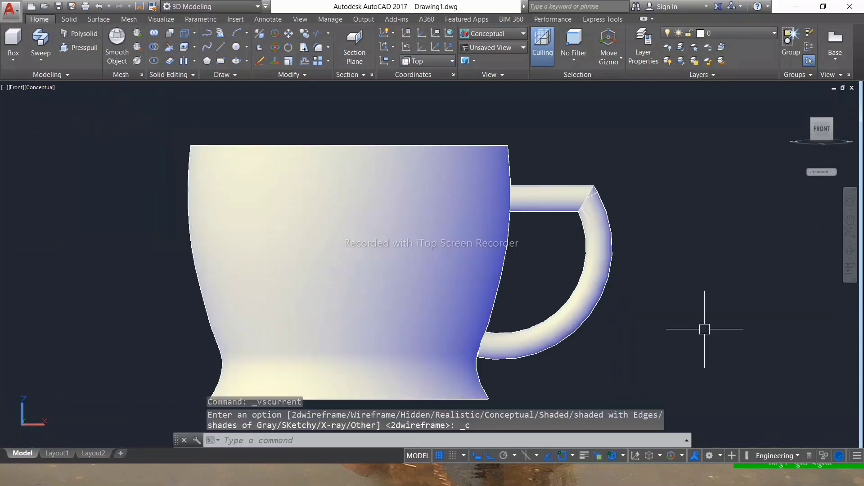
Orbit, zoom and pan the mug into an angled 3D view on the right
mouse_move(733, 308)
middle_mouse_down("shift")
mouse_move(455, 253)
mouse_move(600, 270)
mouse_move(551, 284)
mouse_move(432, 266)
middle_mouse_up("shift")
scroll(372, 239, "up", 2)
scroll(372, 239, "up", 2)
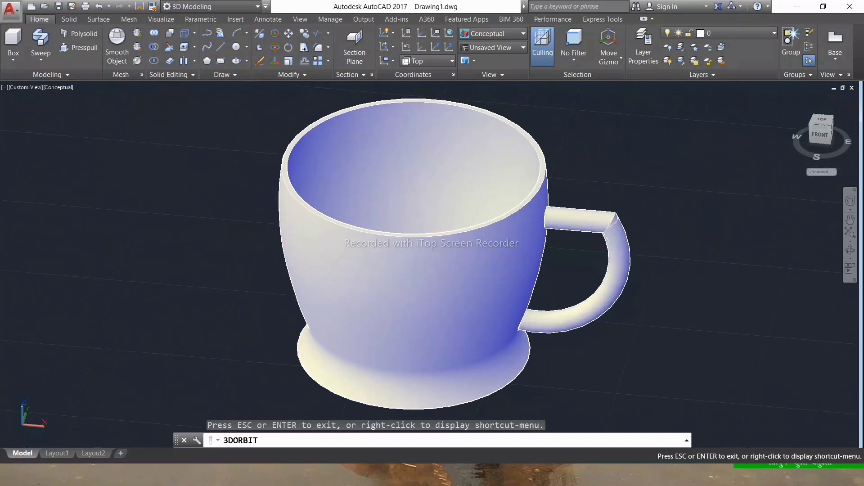
left_click(854, 221)
left_click_drag(465, 266, 593, 275)
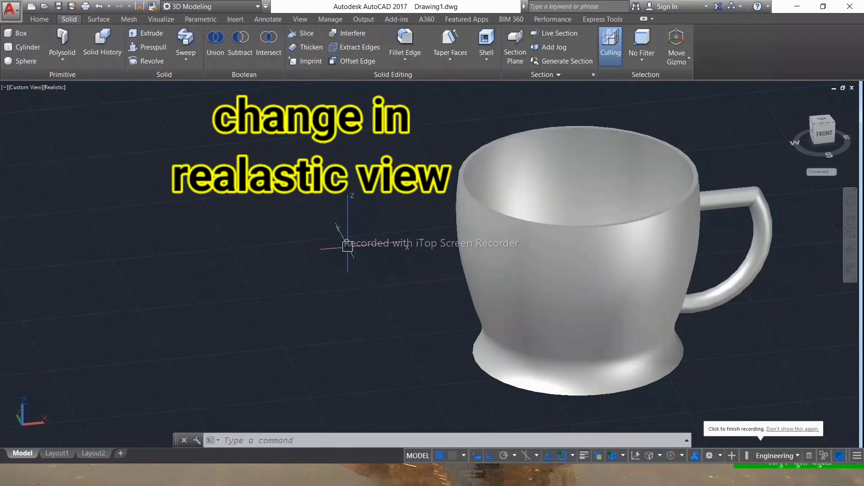
Open the Materials Browser with RMAT and create a new generic material
left_click(293, 207)
key("Escape")
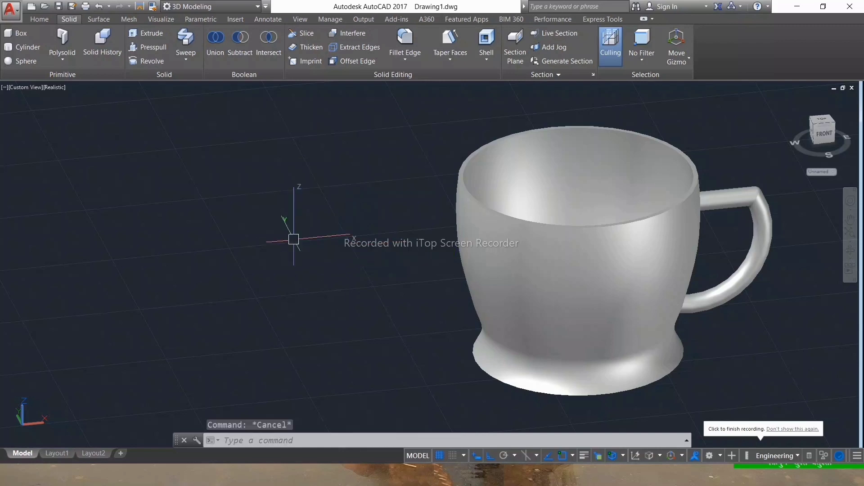
type("RMA")
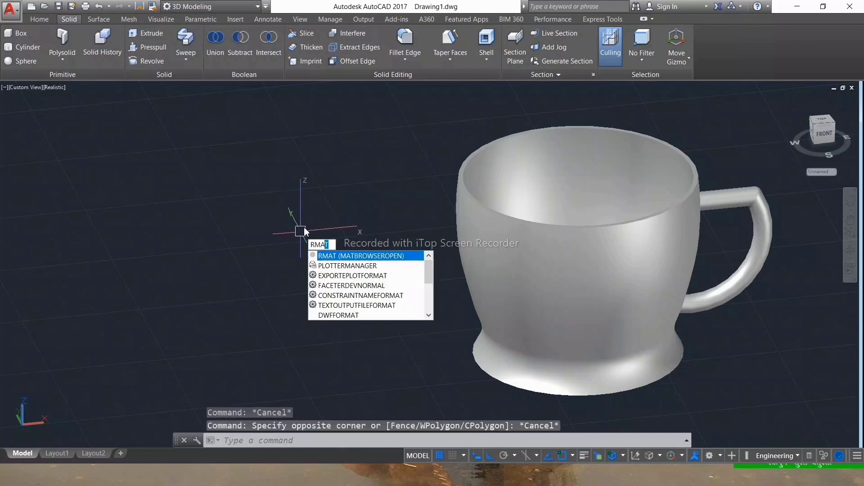
type("T")
key("Return")
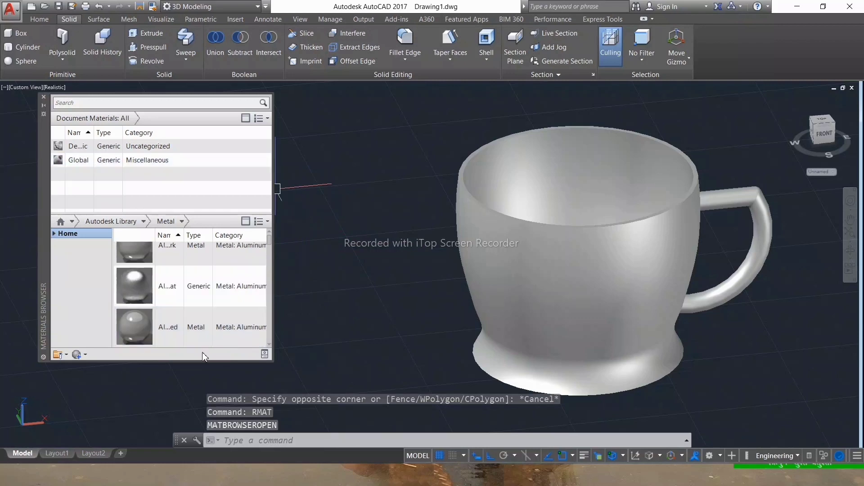
left_click(82, 356)
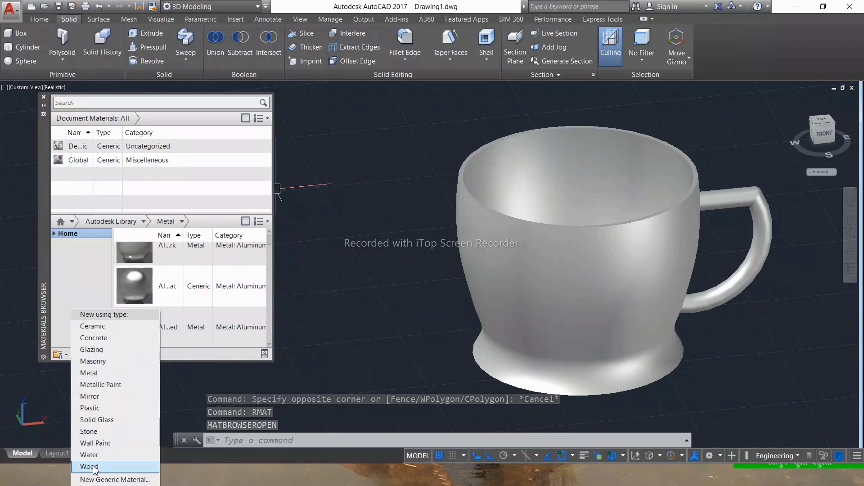
left_click(113, 480)
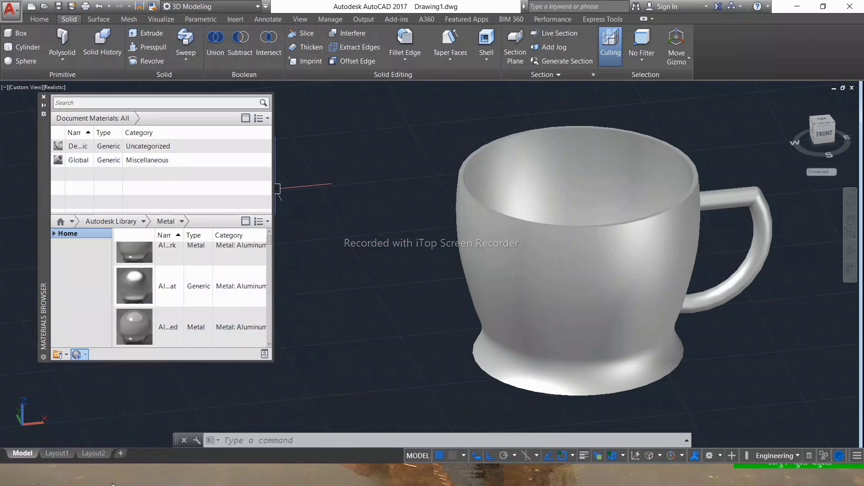
Load COFEE.jpg from Downloads as the material image and tile it at 5.00 in sample size
left_click(339, 132)
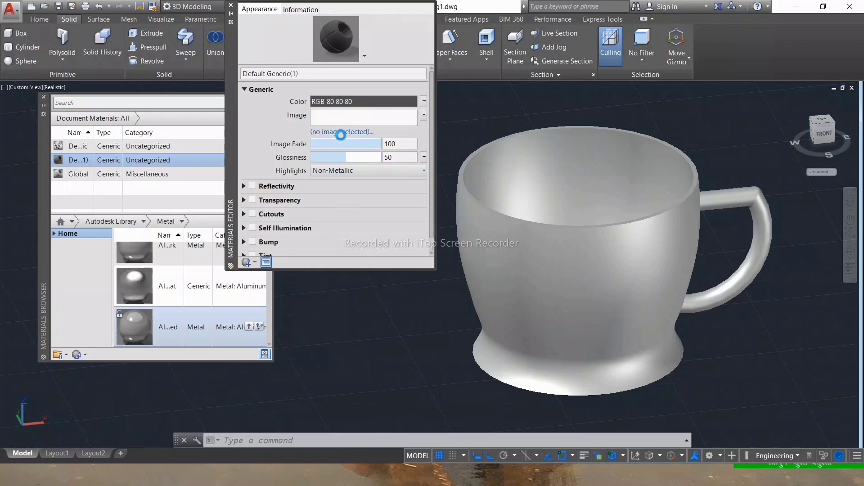
left_click(348, 157)
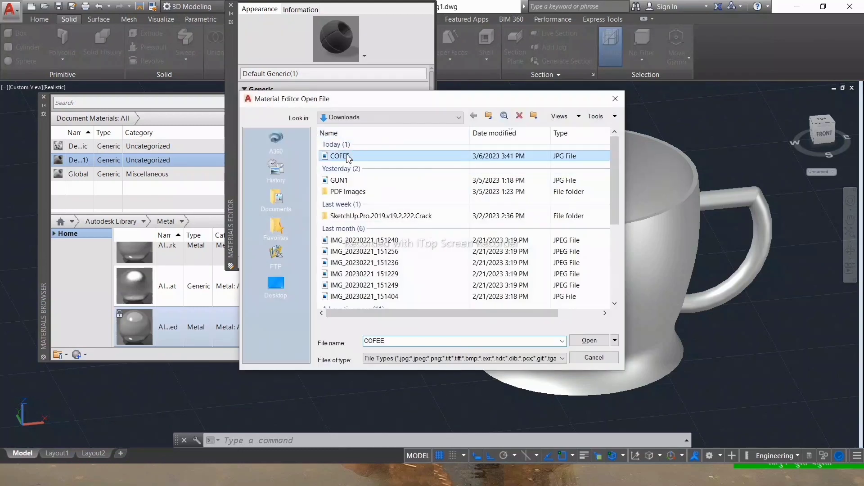
left_click(590, 342)
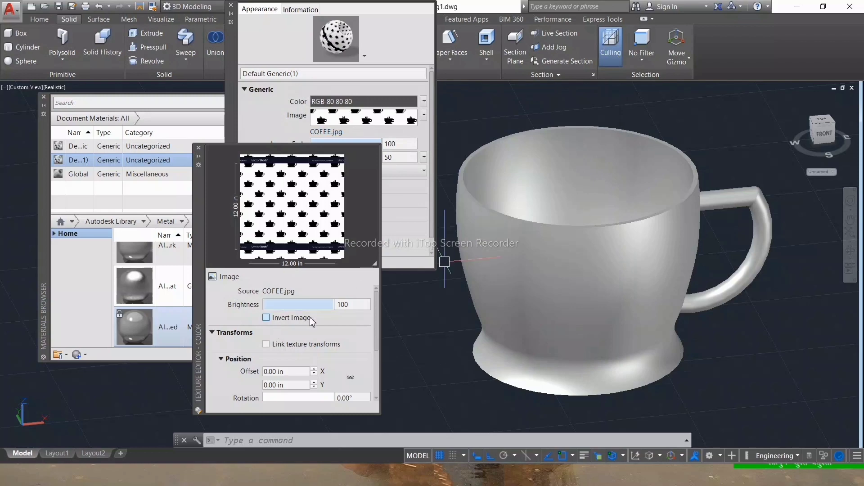
scroll(312, 319, "down", 3)
scroll(301, 357, "down", 1)
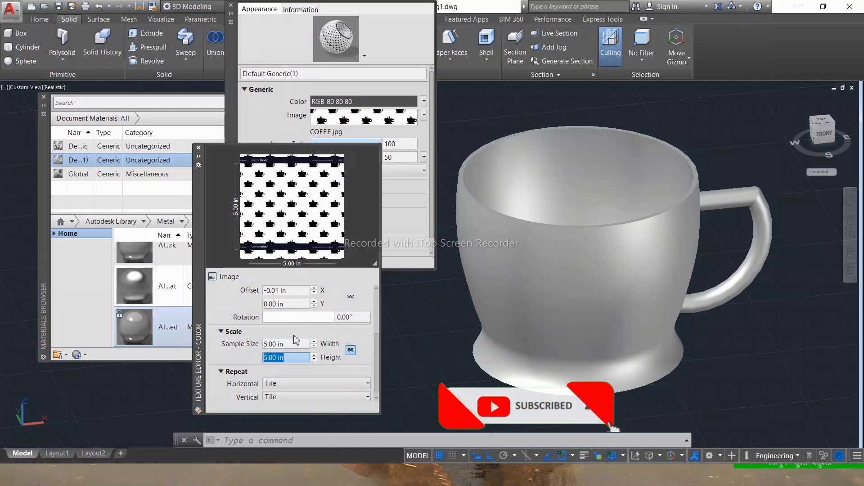
Apply the COFEE.jpg material to the mug body and handle, then orbit to view the texture
left_click_drag(54, 147, 502, 237)
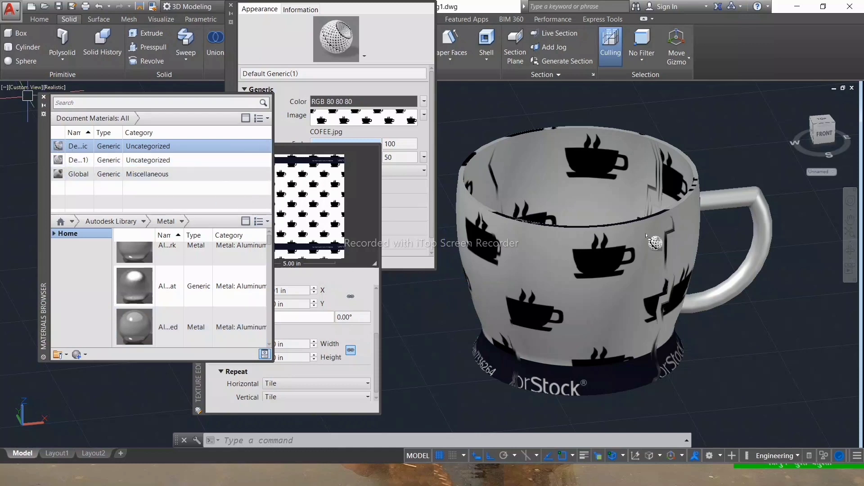
left_click_drag(750, 204, 752, 201)
mouse_move(671, 336)
middle_mouse_down("shift")
mouse_move(758, 292)
mouse_move(735, 254)
mouse_move(751, 312)
middle_mouse_up("shift")
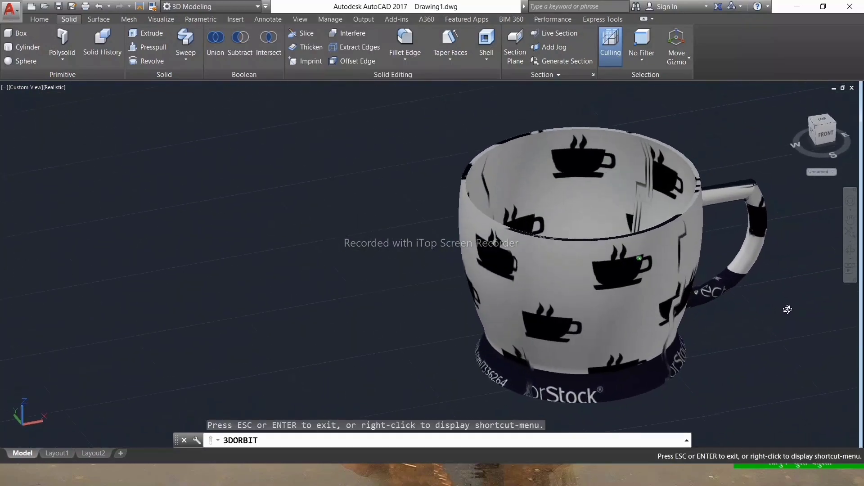